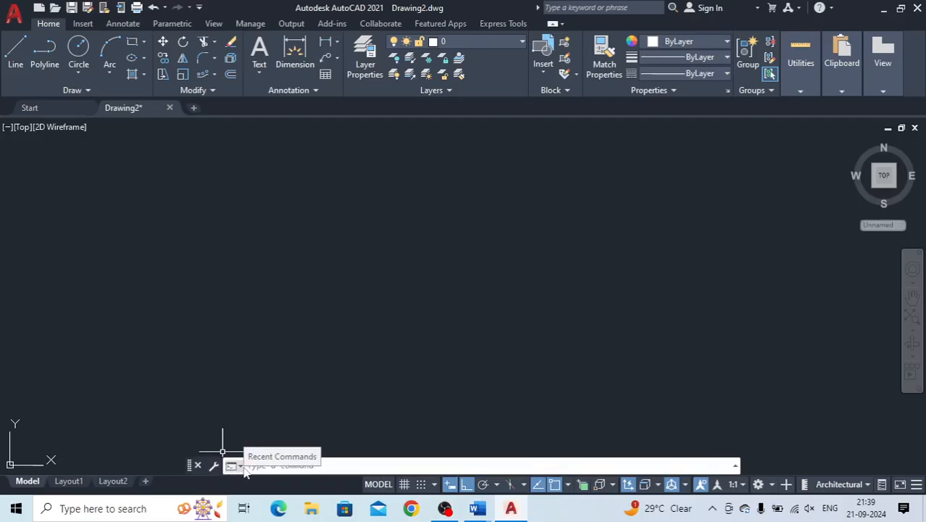
pyautogui.click(239, 466)
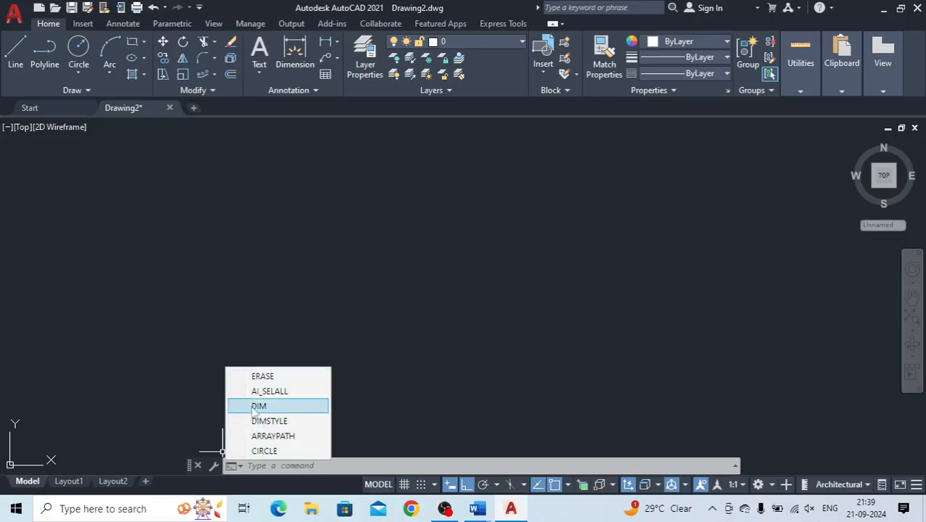
pyautogui.click(245, 341)
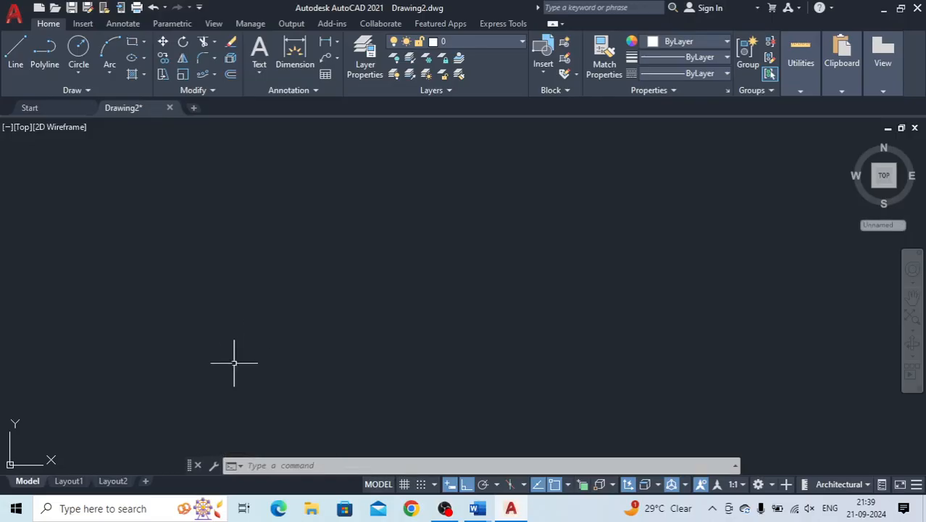
# Set the 2D model space crosshairs color to yellow in the drawing window colors of the drafting options
pyautogui.click(213, 467)
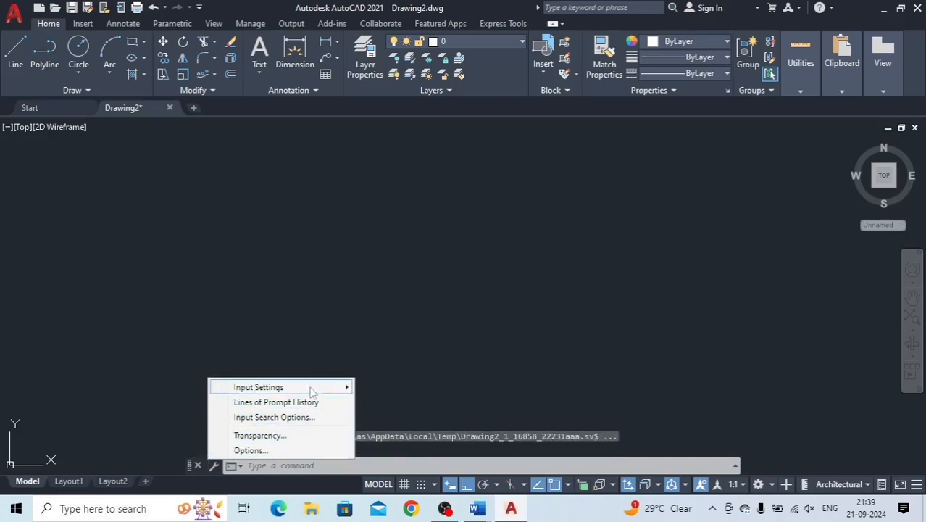
pyautogui.click(246, 451)
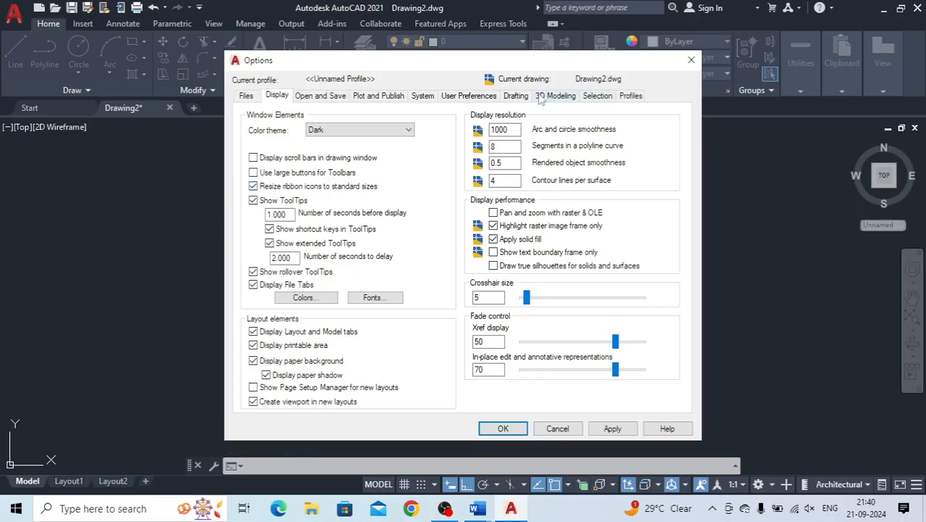
pyautogui.click(511, 99)
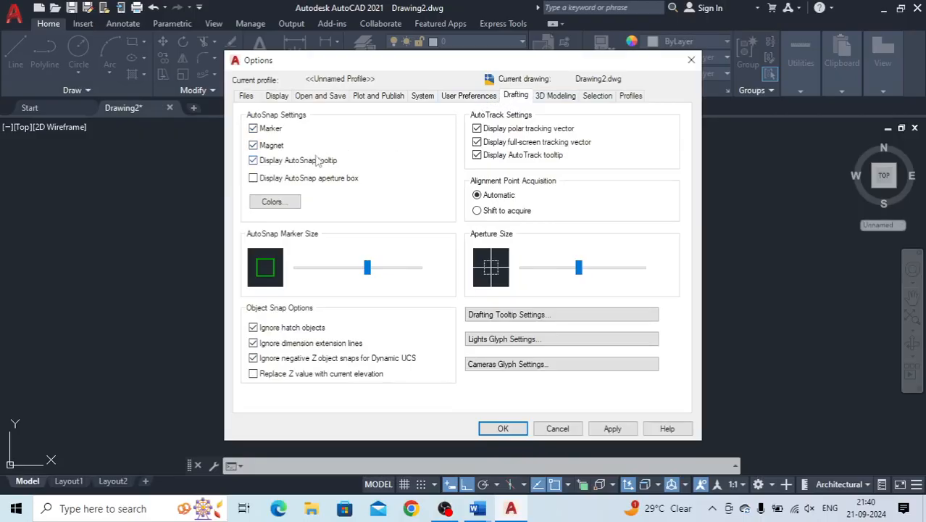
pyautogui.click(285, 206)
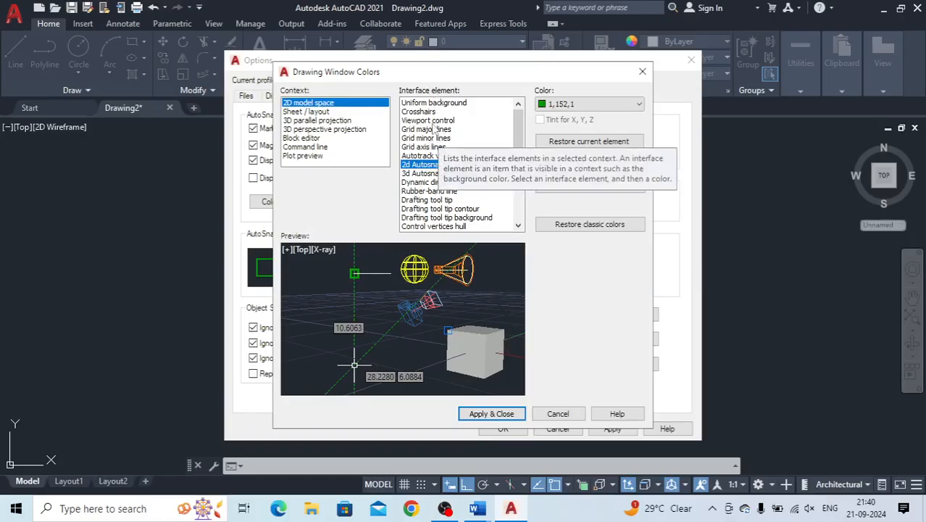
pyautogui.click(435, 104)
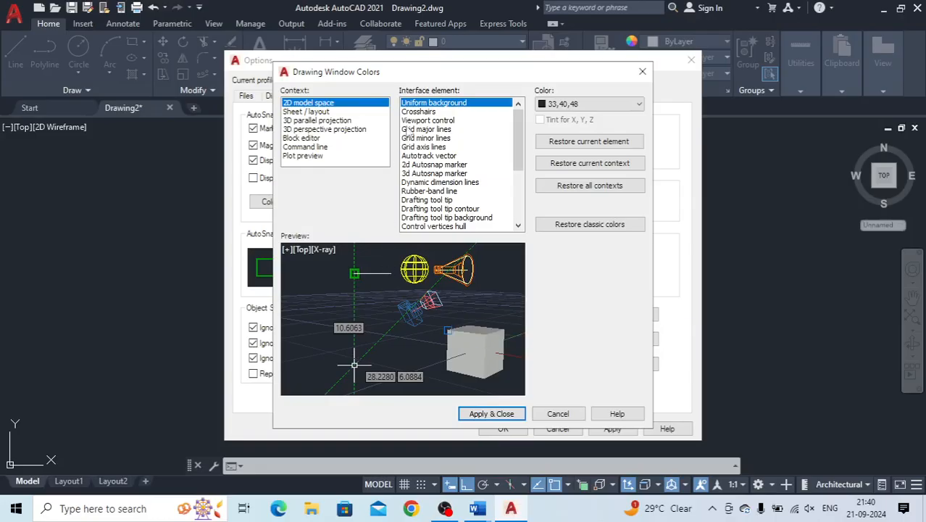
pyautogui.click(420, 112)
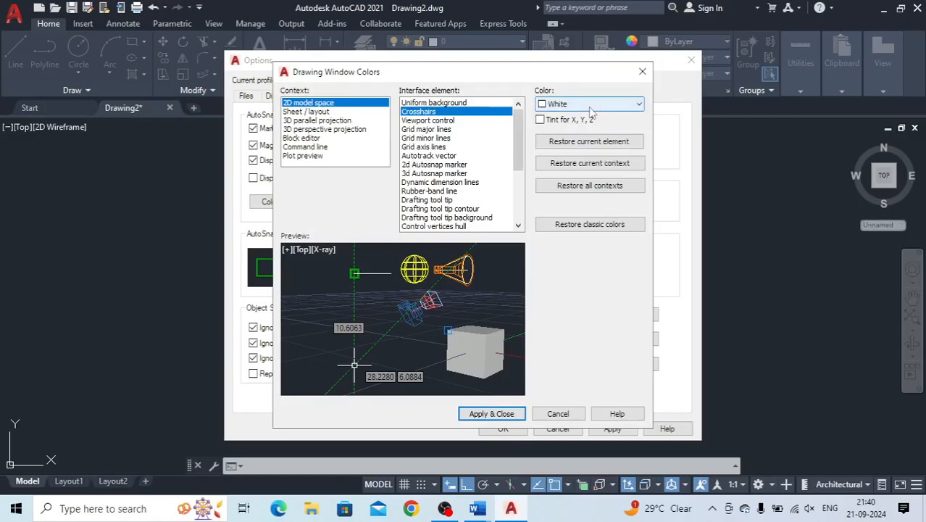
pyautogui.click(592, 105)
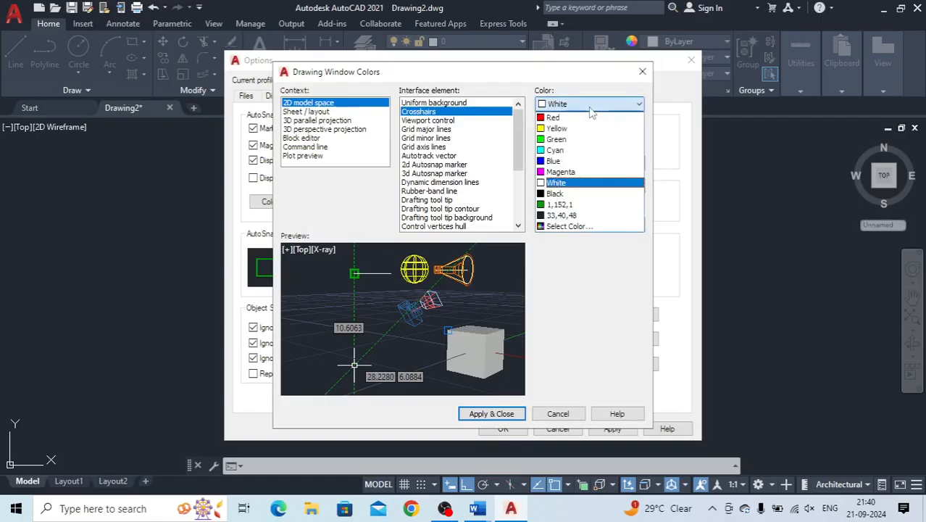
pyautogui.click(554, 139)
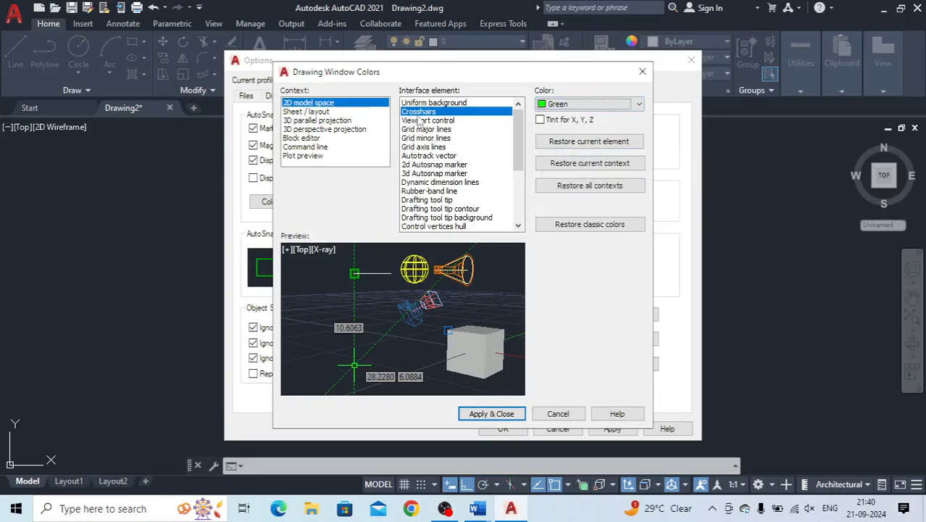
pyautogui.click(587, 105)
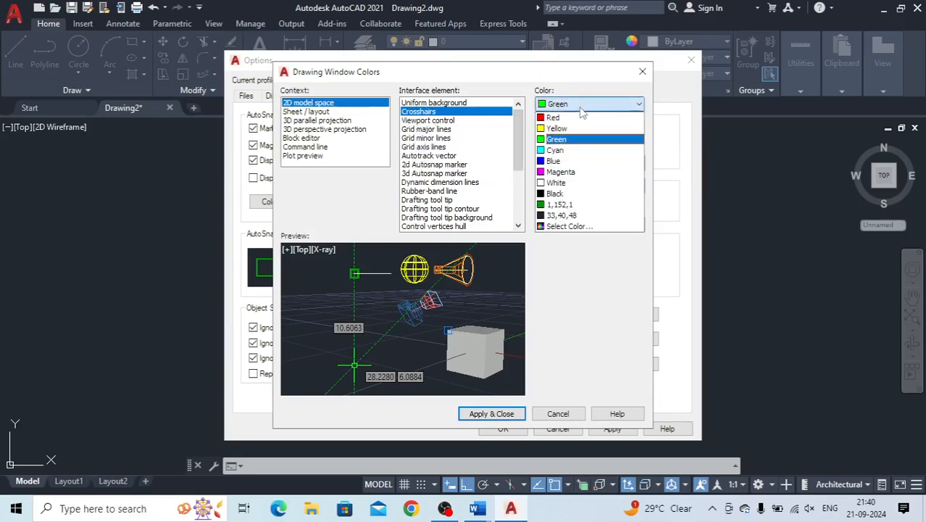
pyautogui.click(545, 128)
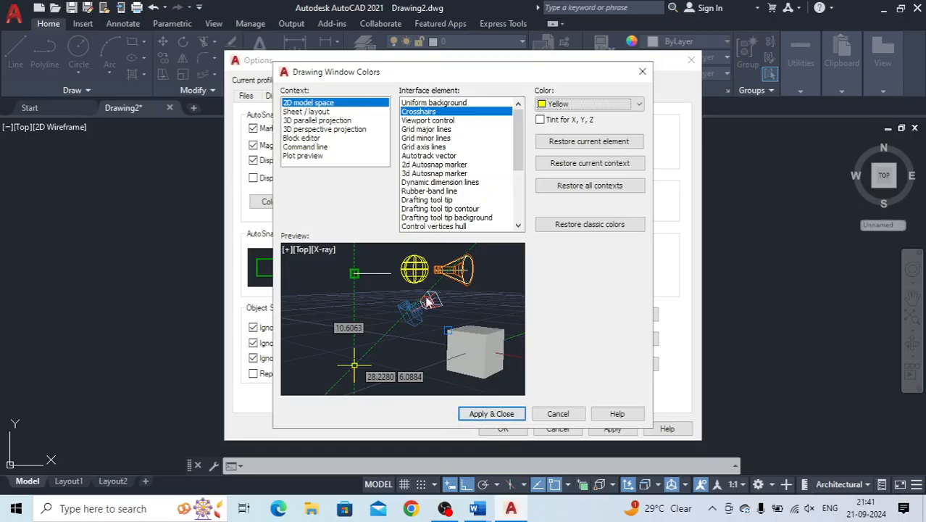
# Set the 2D model space uniform background to index color 246 and apply the options
pyautogui.click(436, 103)
pyautogui.click(562, 105)
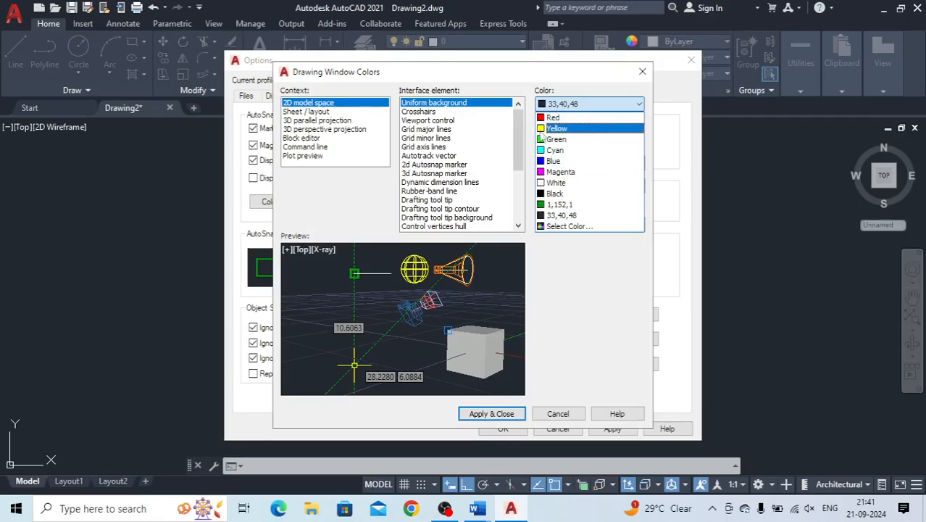
pyautogui.click(543, 161)
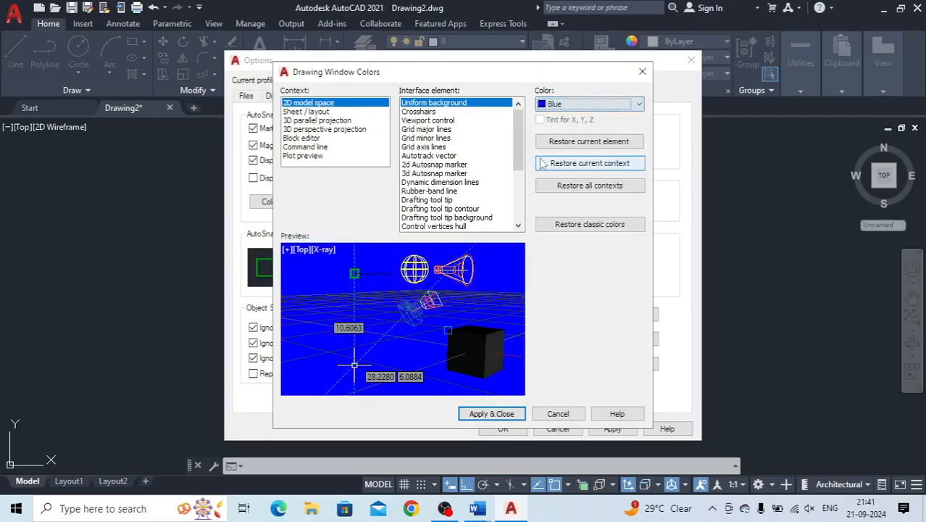
pyautogui.click(567, 105)
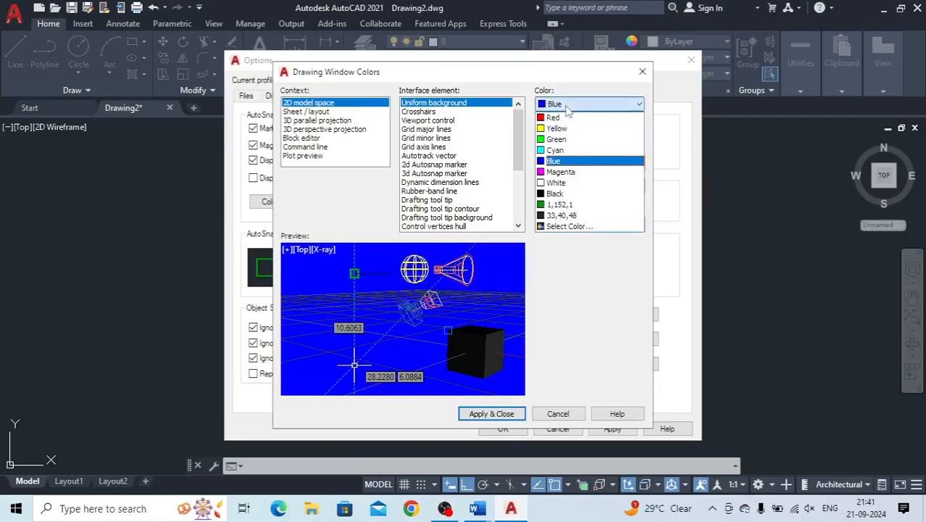
pyautogui.click(552, 227)
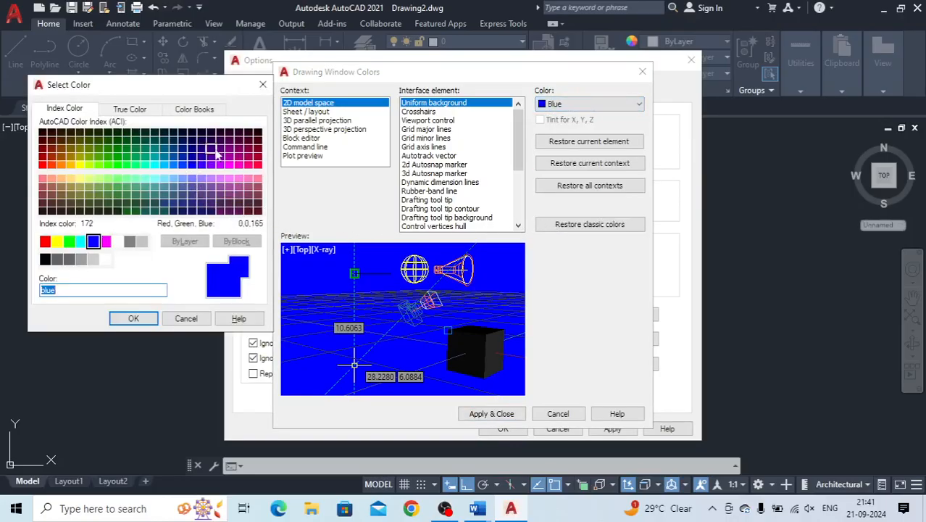
pyautogui.click(260, 142)
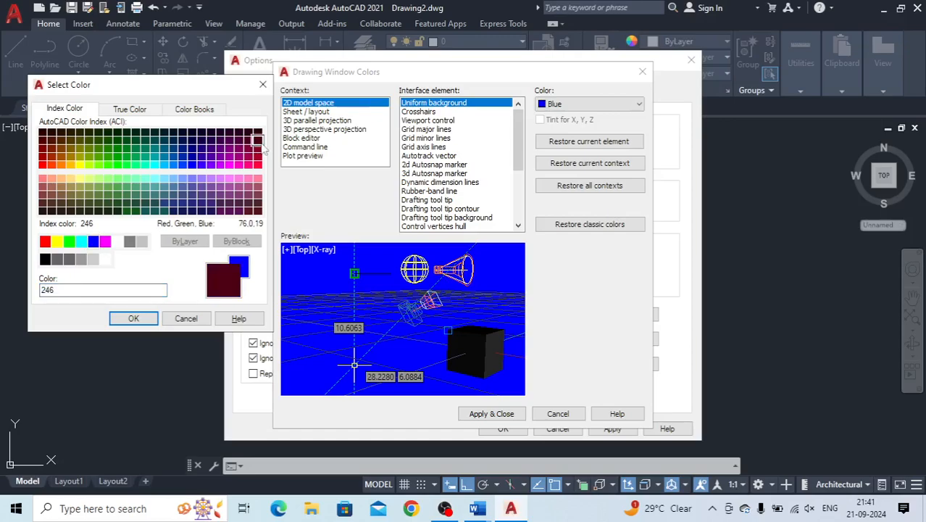
pyautogui.click(129, 319)
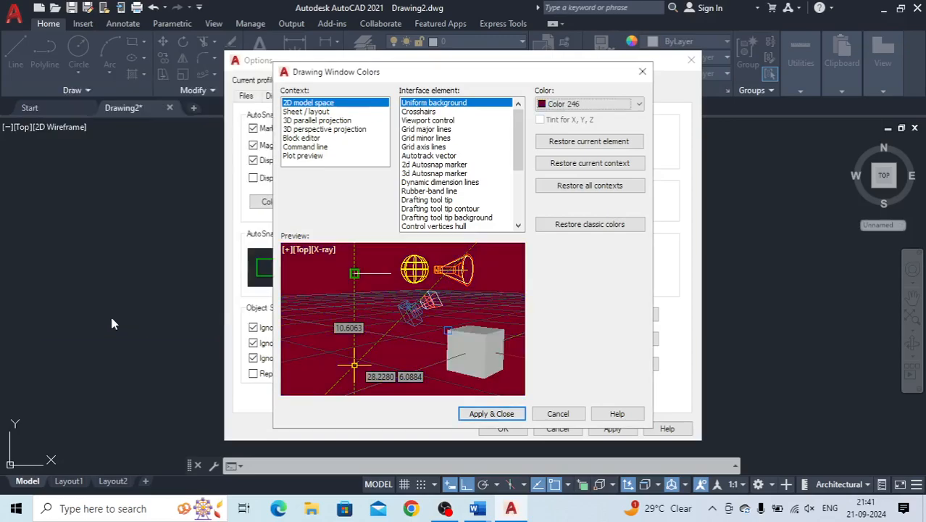
pyautogui.click(489, 414)
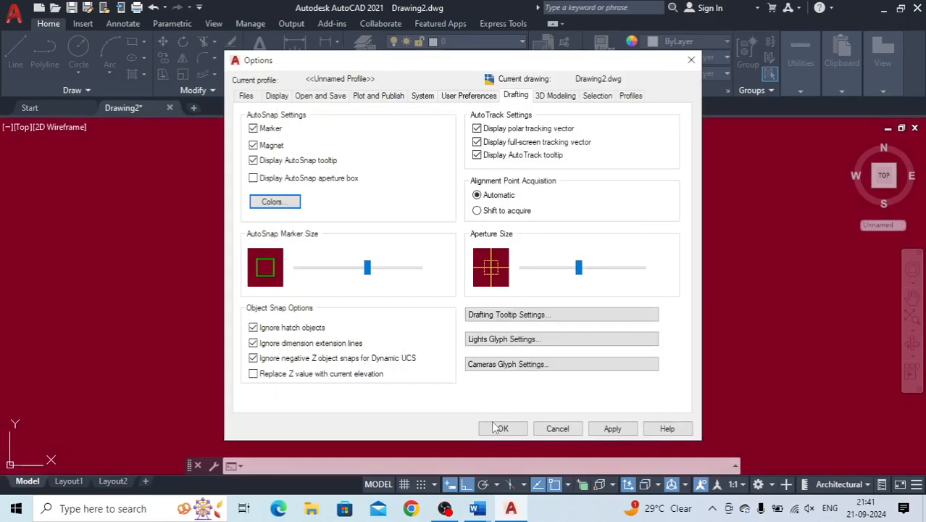
pyautogui.click(501, 428)
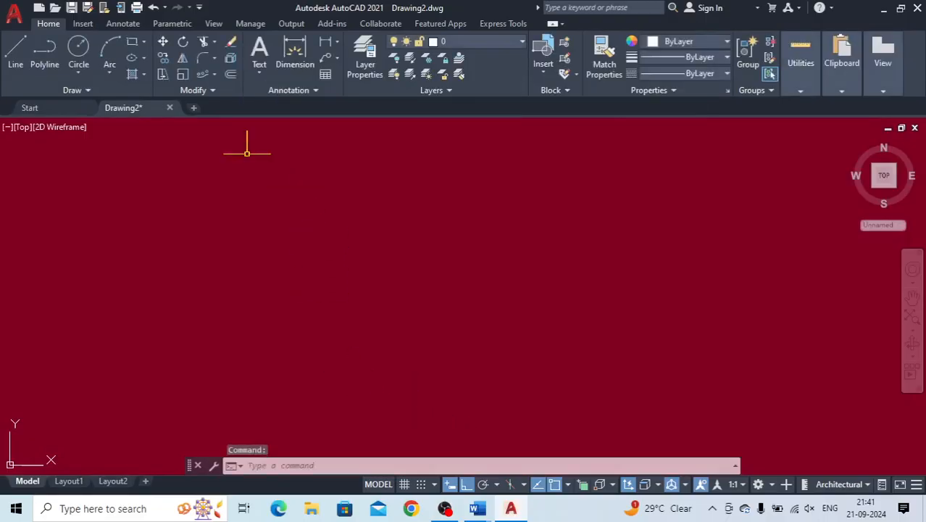
# Draw a single horizontal line across the middle of the drawing area
pyautogui.click(15, 52)
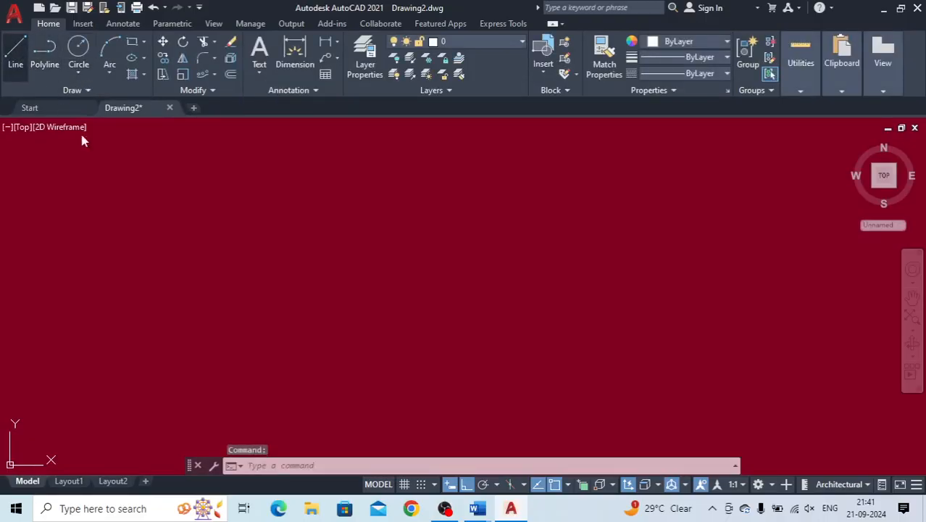
pyautogui.click(255, 263)
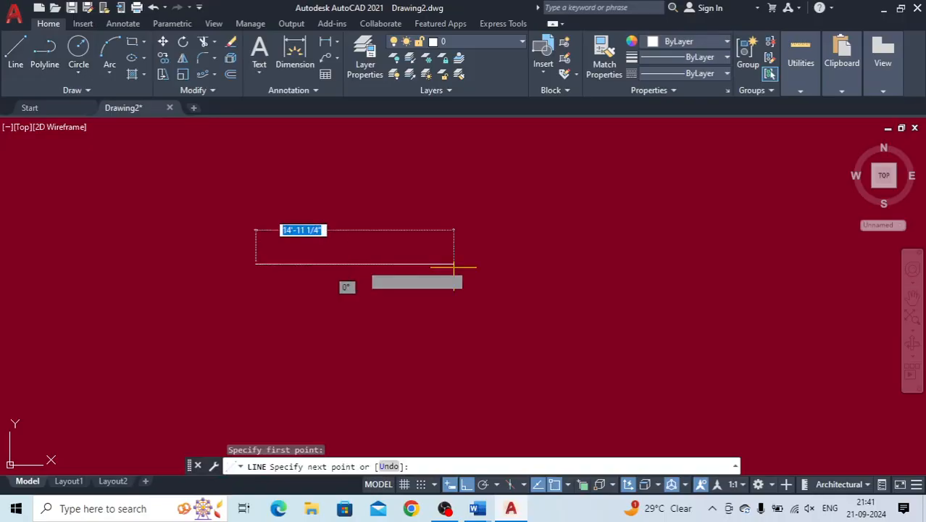
pyautogui.click(487, 264)
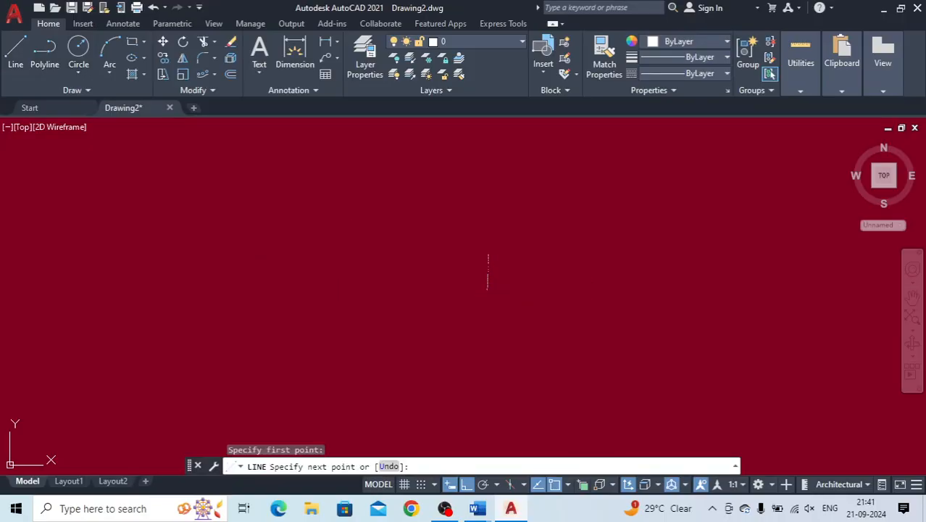
pyautogui.press('Return')
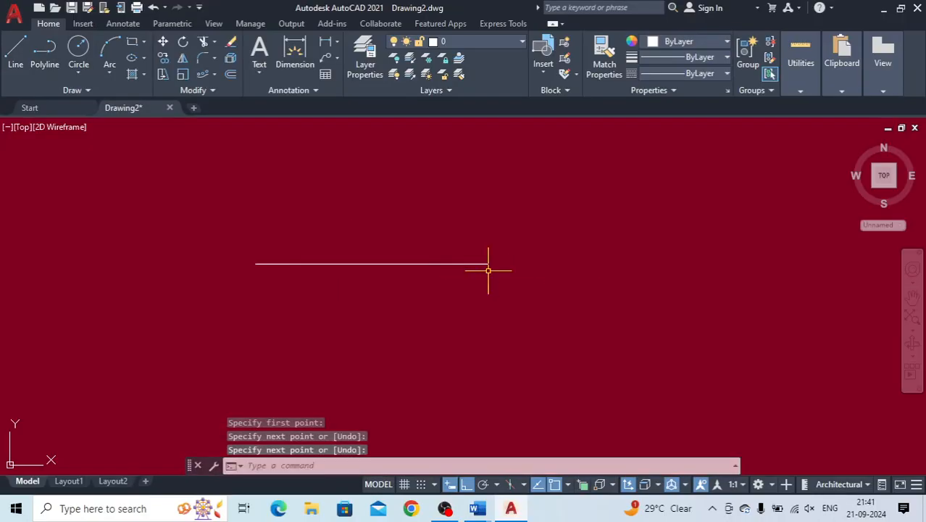
pyautogui.click(15, 51)
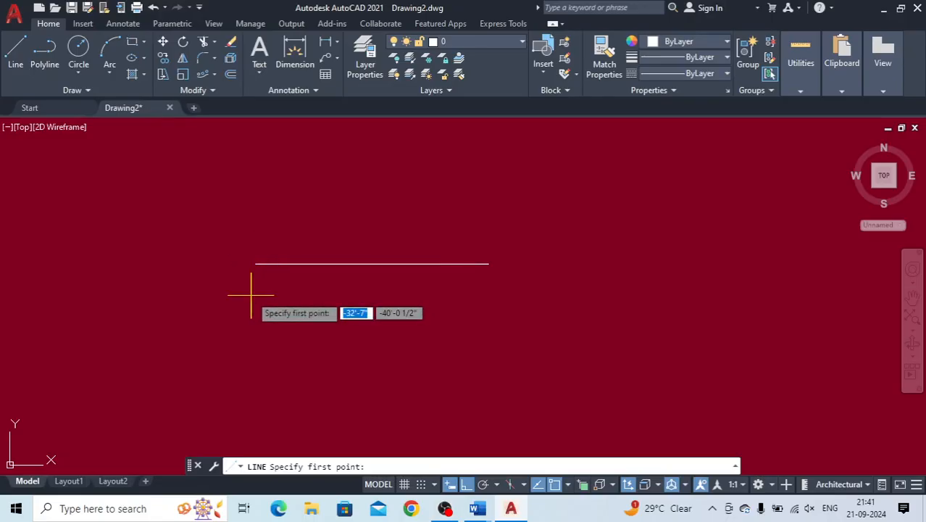
pyautogui.press('Escape')
pyautogui.press('Escape')
pyautogui.press('Escape')
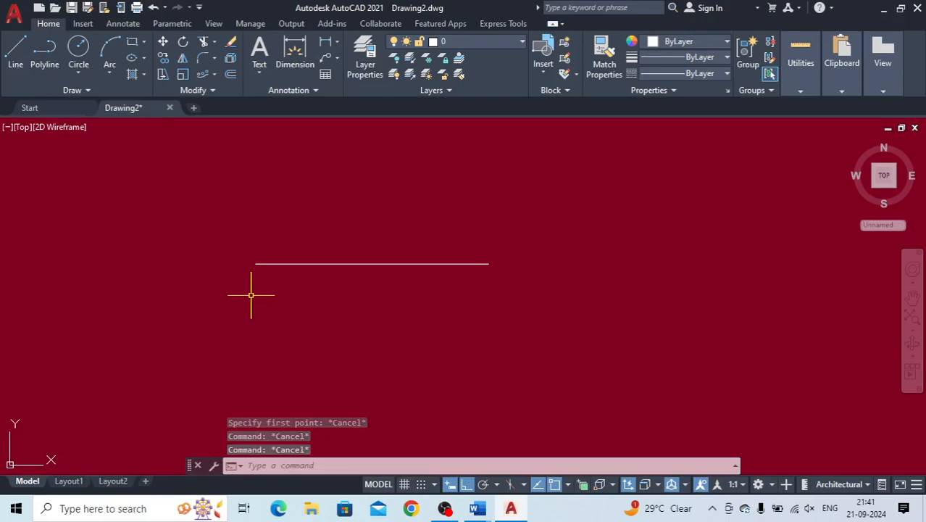
# Set the 2D Autosnap marker color to yellow in the drafting options and apply the change
pyautogui.write('OPtio')
pyautogui.press('Return')
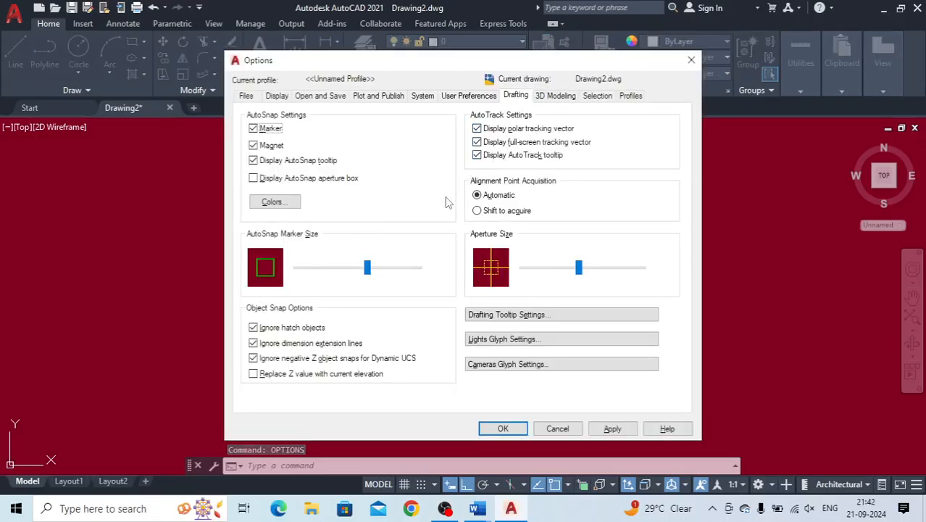
pyautogui.click(282, 206)
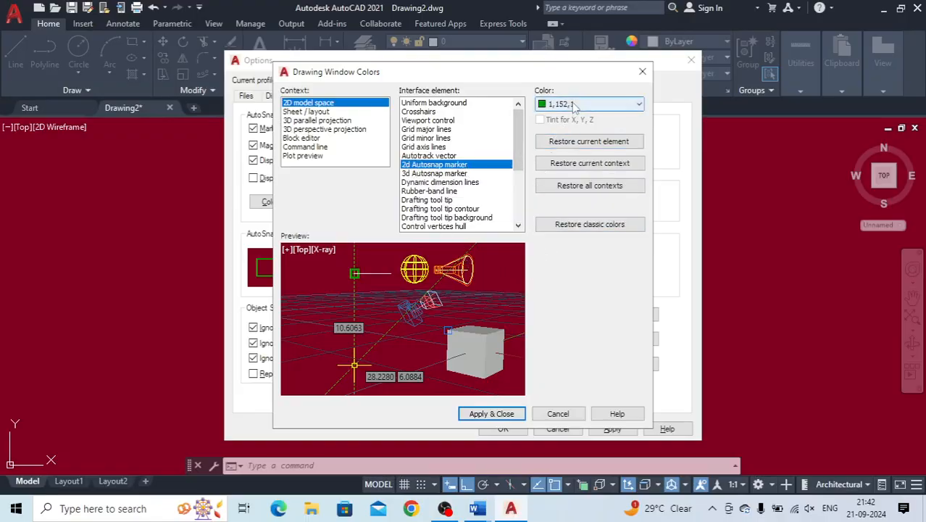
pyautogui.click(573, 105)
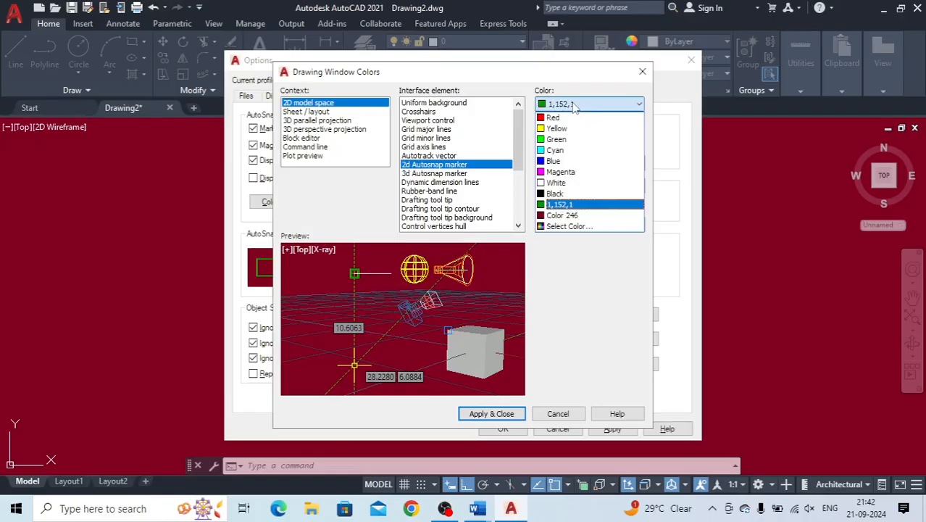
pyautogui.click(556, 128)
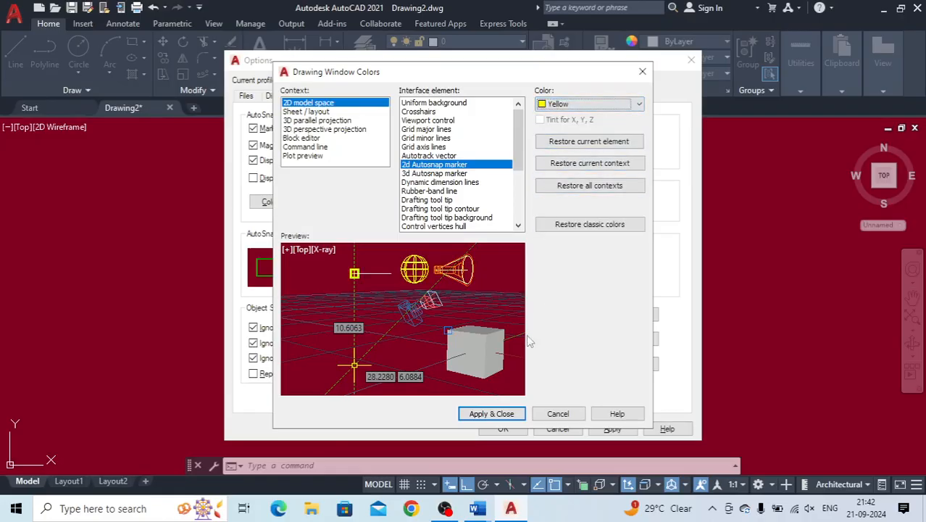
pyautogui.click(483, 414)
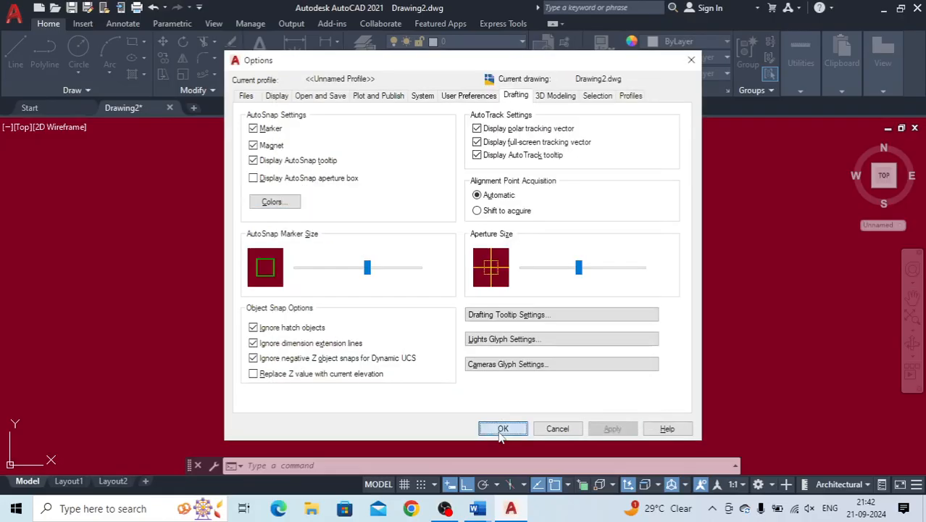
pyautogui.click(503, 428)
# Draw a slanted line rising to the right from the horizontal line's left endpoint, with Ortho mode off
pyautogui.write('l')
pyautogui.press('Return')
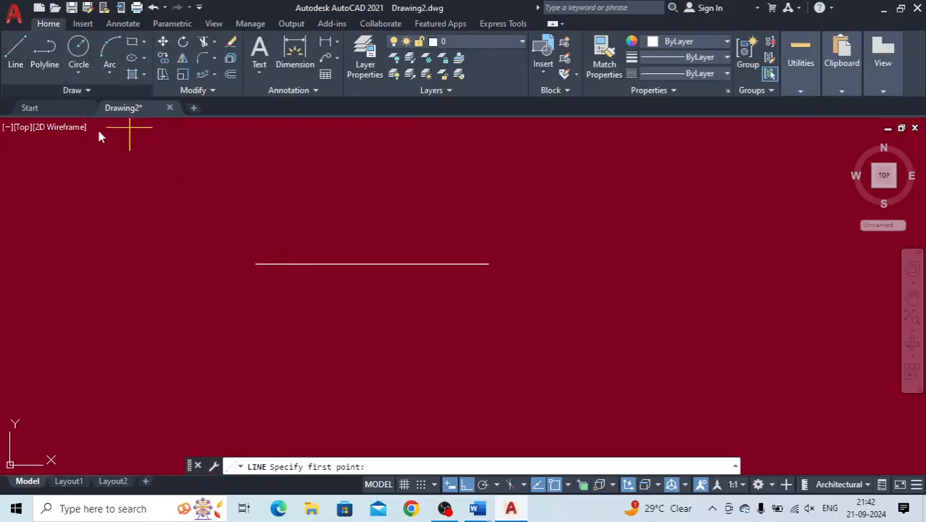
pyautogui.click(255, 264)
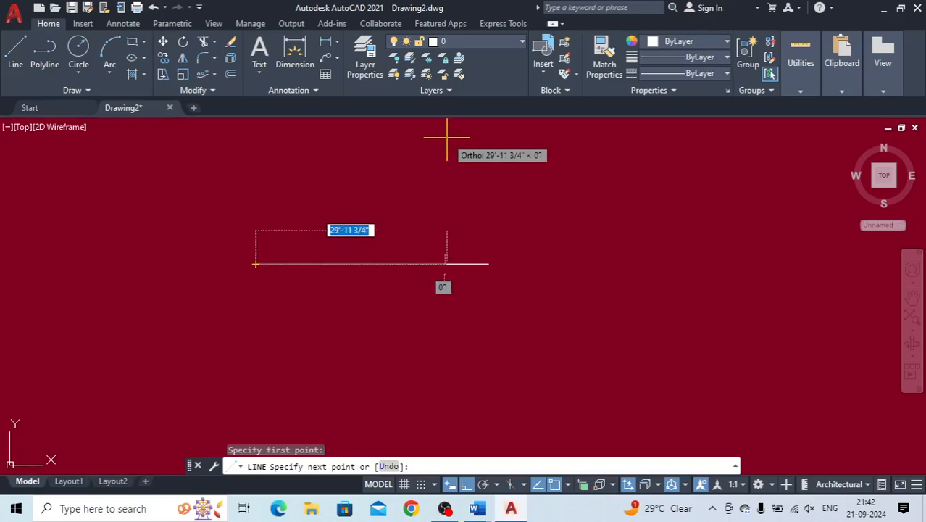
pyautogui.press('F8')
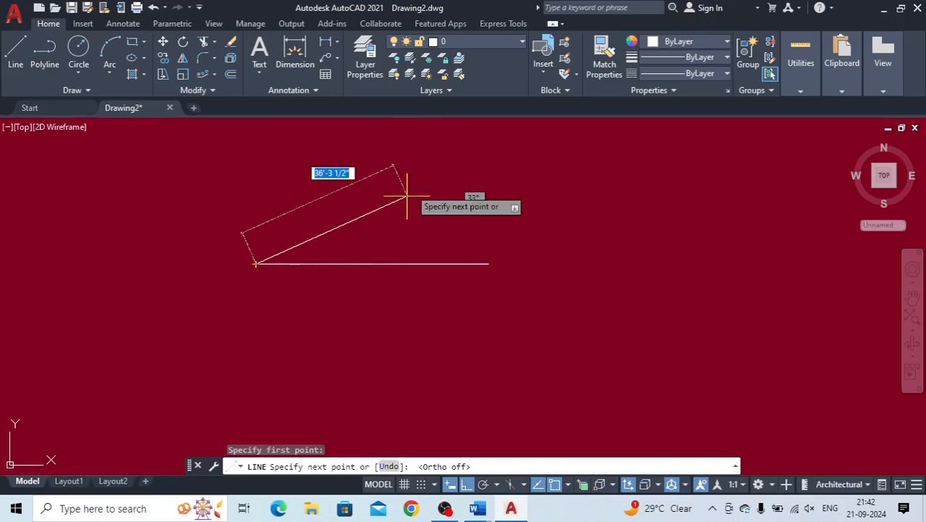
pyautogui.click(404, 209)
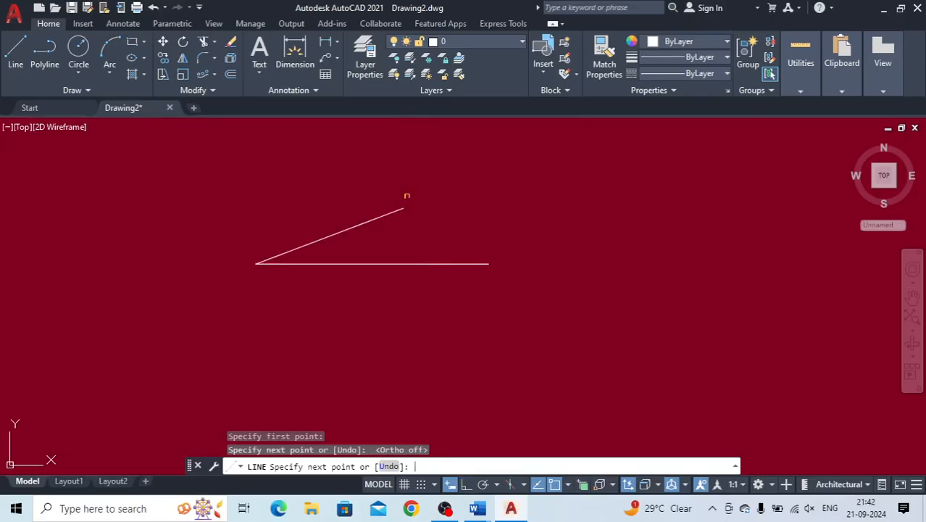
pyautogui.press('Return')
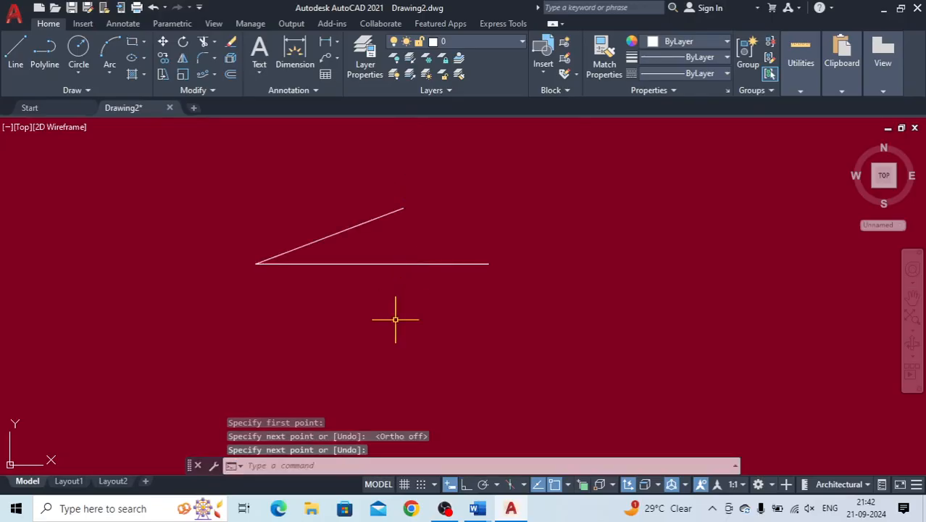
# Restore all default colors of the 2D model space context in the drawing window colors of the drafting options
pyautogui.write('options')
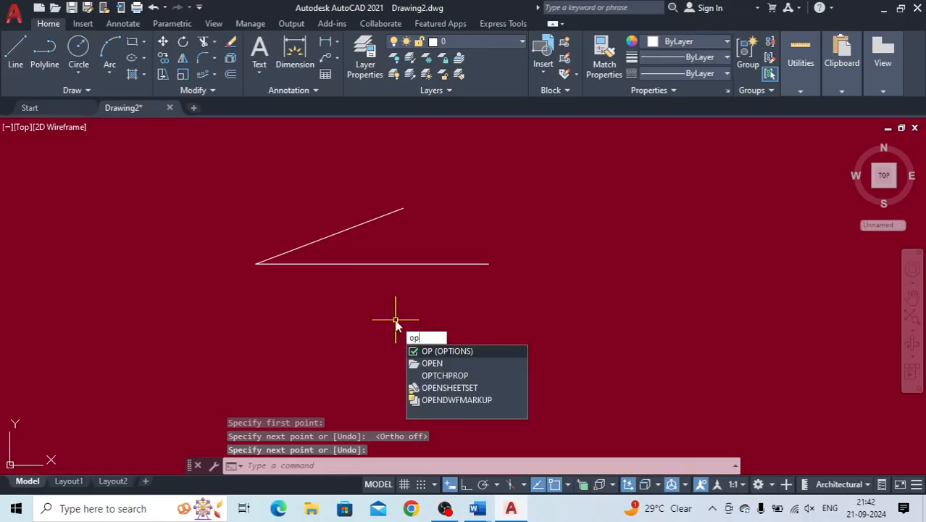
pyautogui.press('Return')
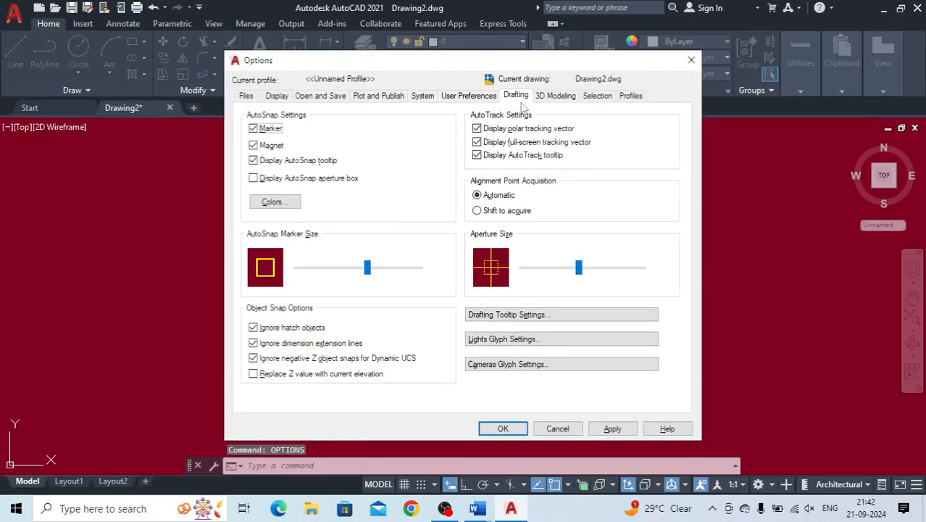
pyautogui.click(274, 203)
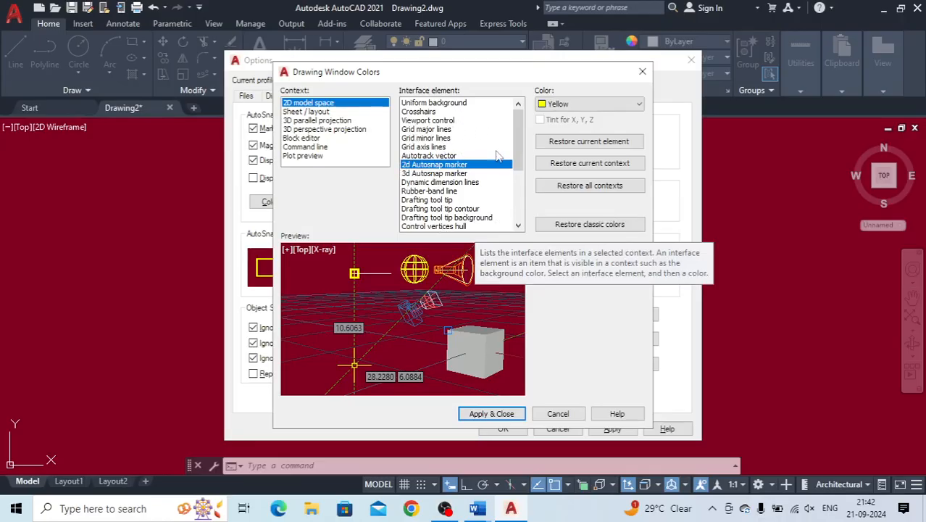
pyautogui.click(566, 167)
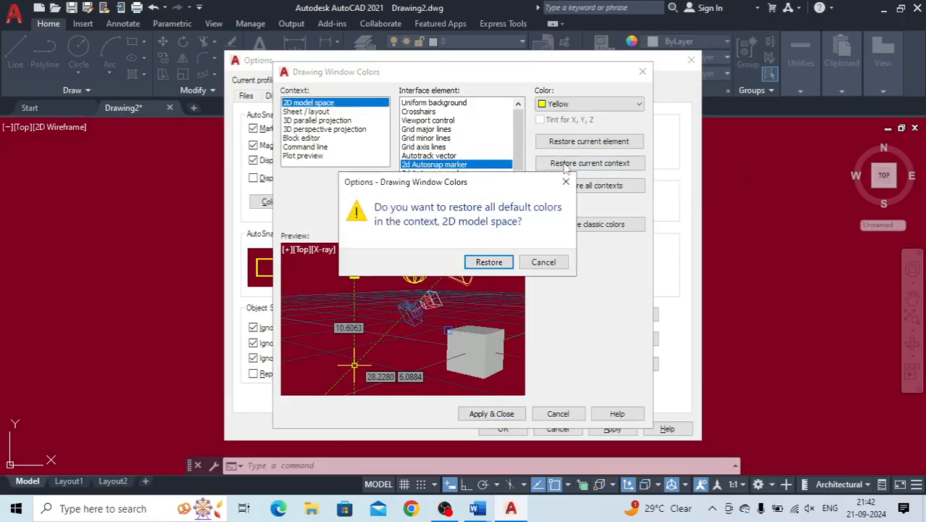
pyautogui.click(490, 262)
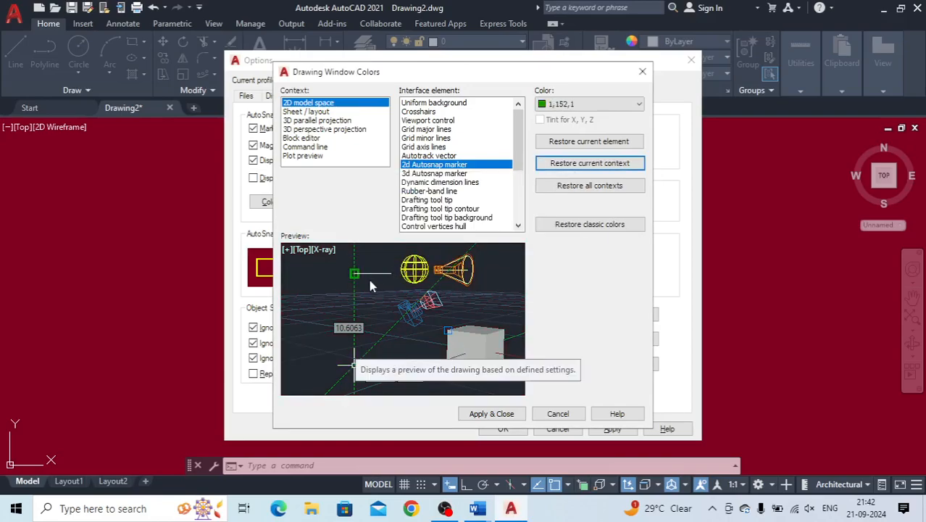
# Restore the classic colors for the 2D model space context and apply the options
pyautogui.click(600, 228)
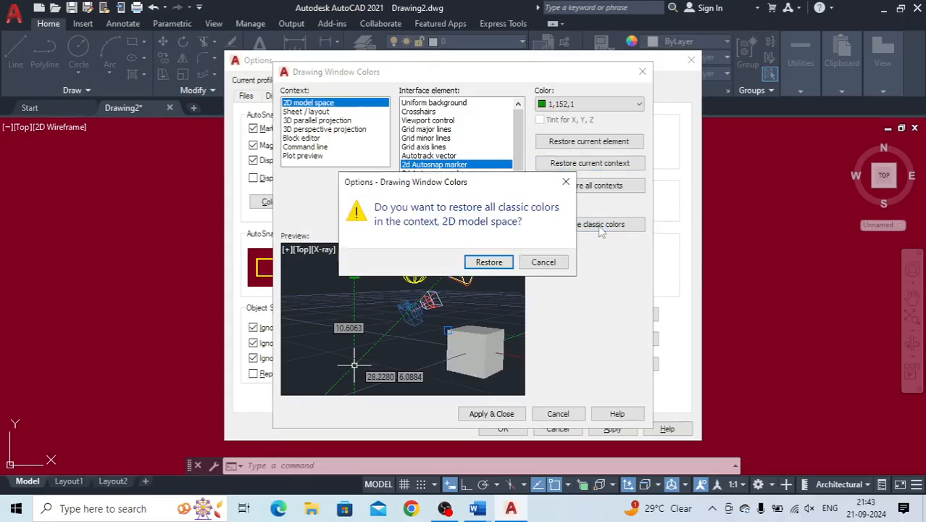
pyautogui.click(484, 261)
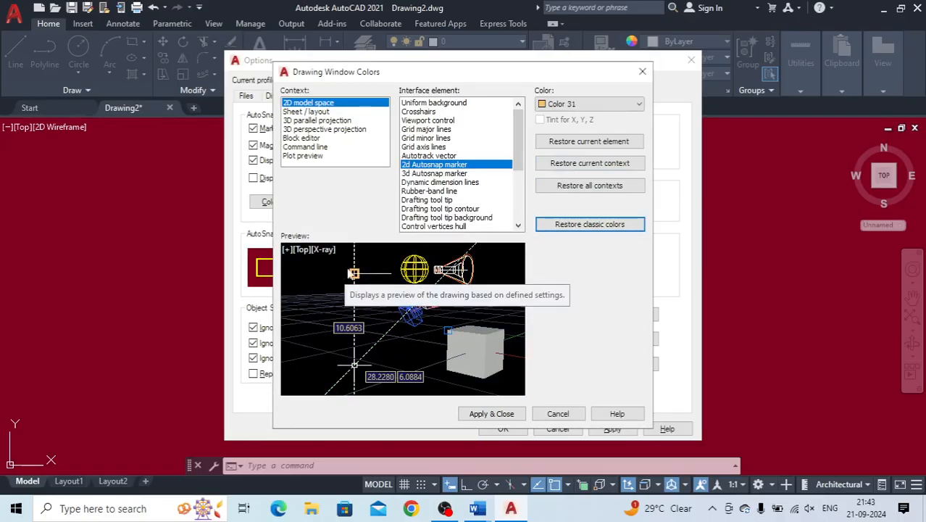
pyautogui.click(490, 414)
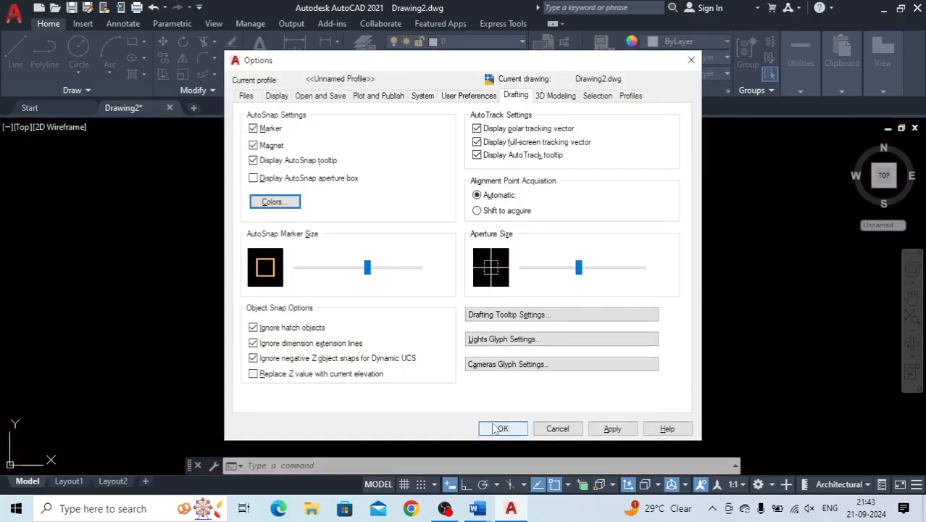
pyautogui.click(502, 428)
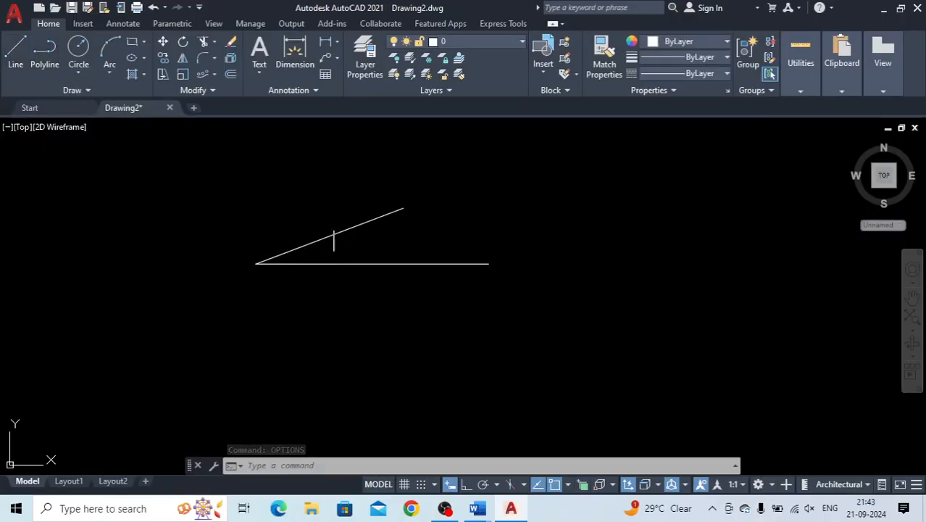
# Draw a line sloping down to the right from the shared left endpoint of the two existing lines
pyautogui.click(18, 50)
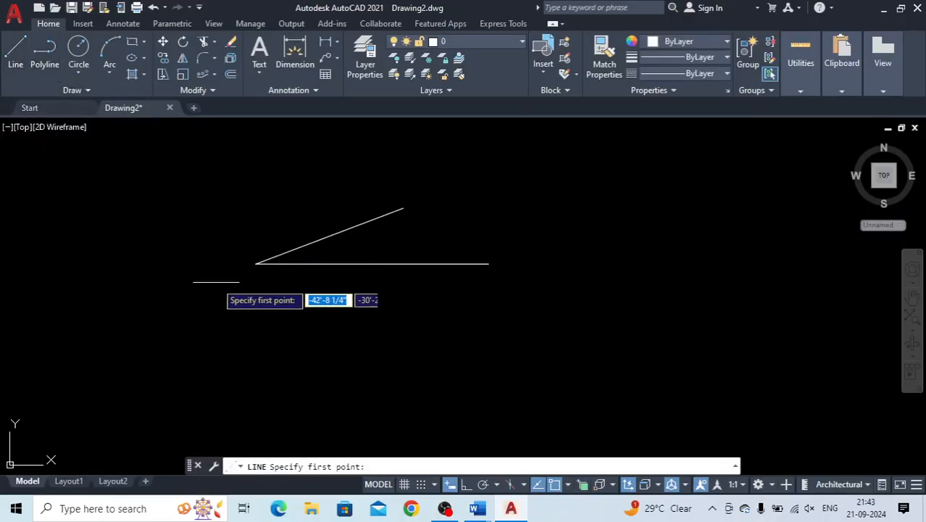
pyautogui.click(258, 262)
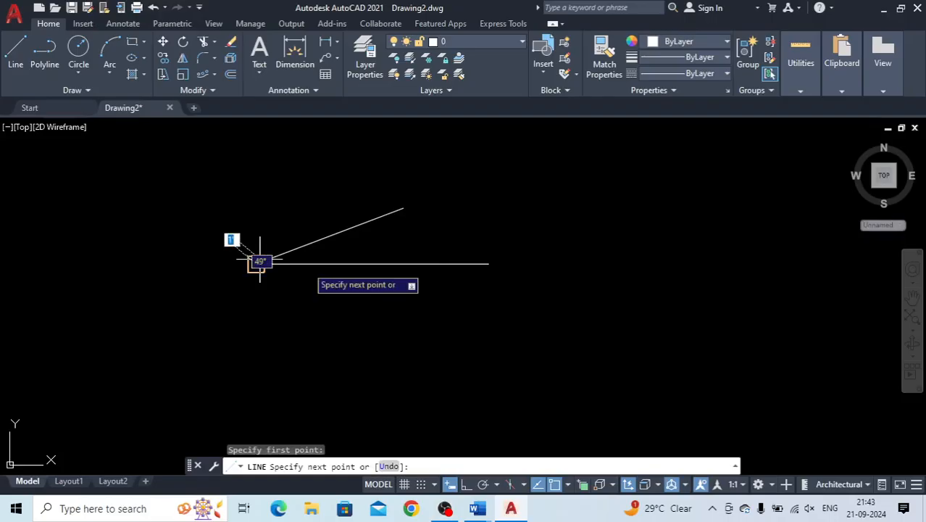
pyautogui.click(404, 352)
pyautogui.press('Return')
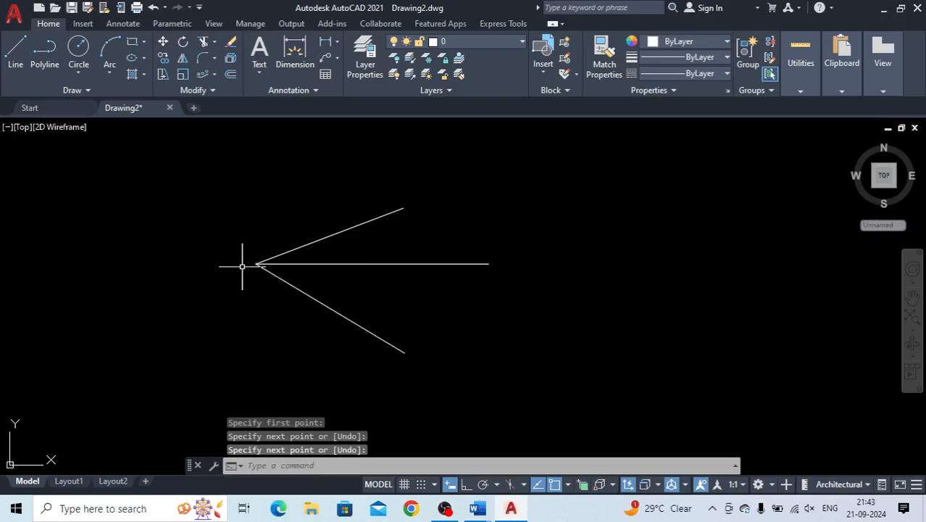
# Reset the 2D model space context to its default colors in the drafting options and apply the change
pyautogui.write('options')
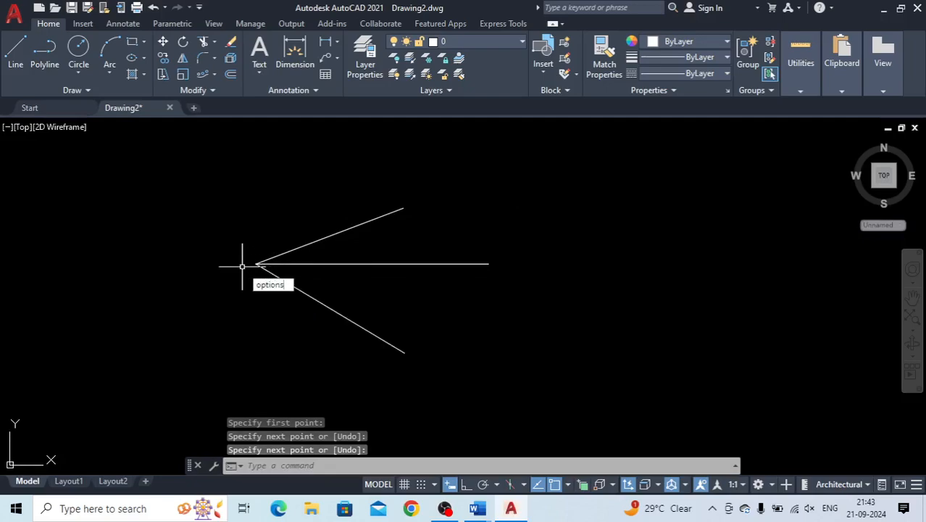
pyautogui.press('Return')
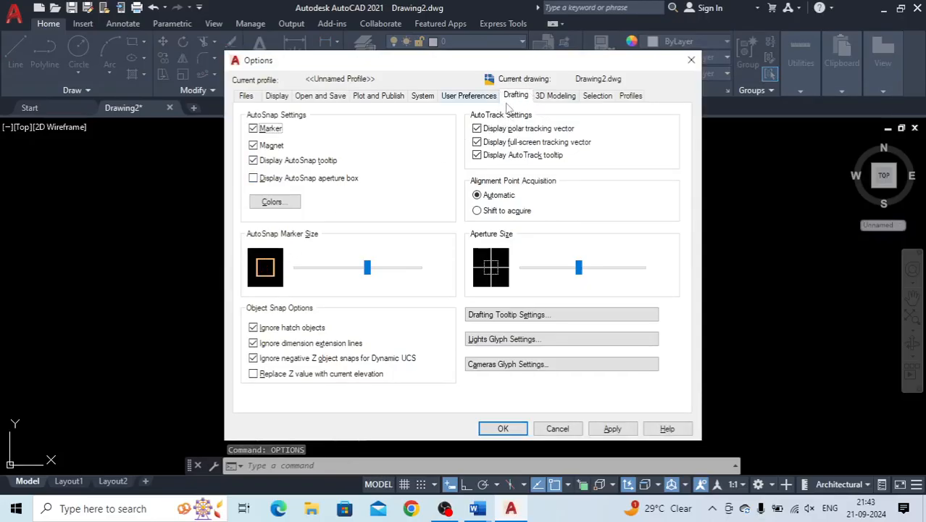
pyautogui.click(271, 205)
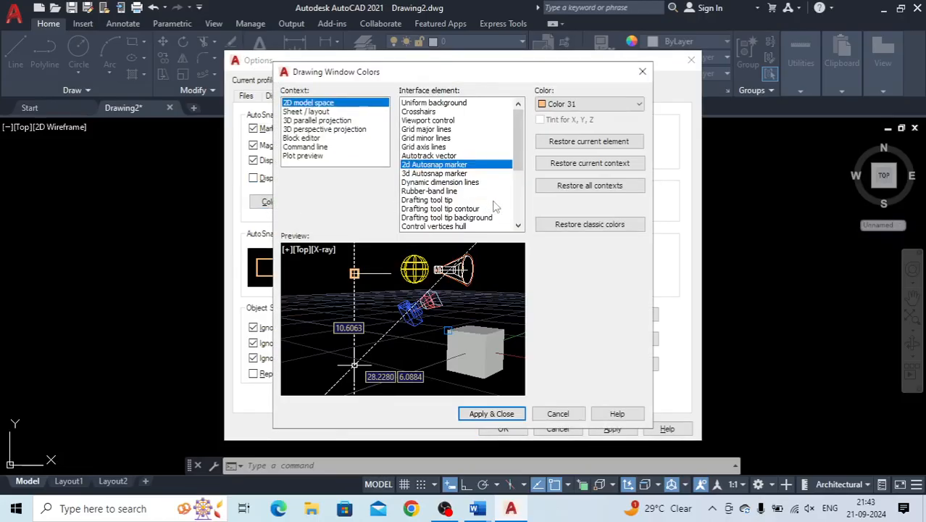
pyautogui.click(580, 163)
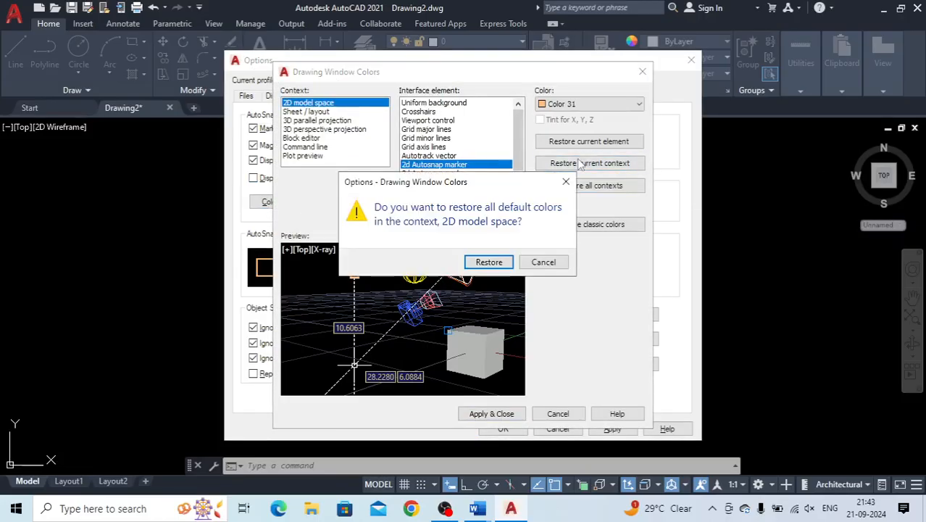
pyautogui.click(489, 262)
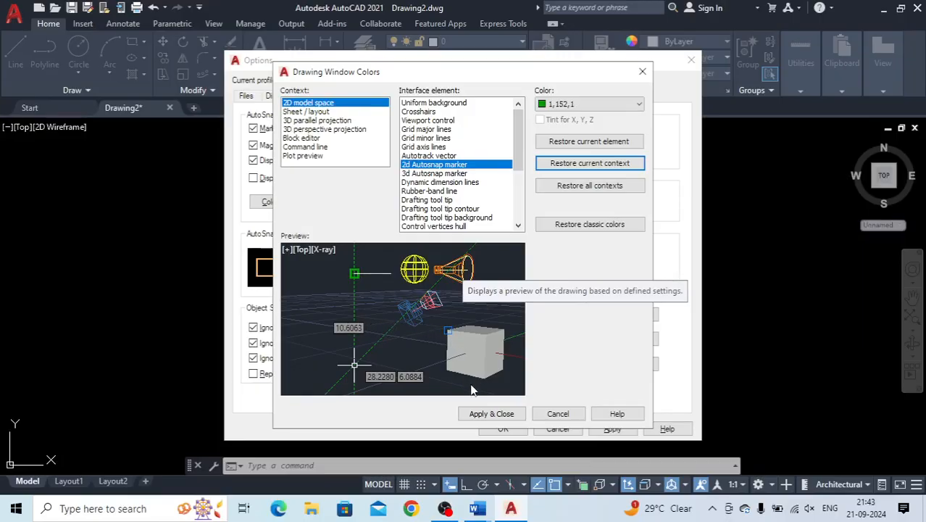
pyautogui.click(483, 416)
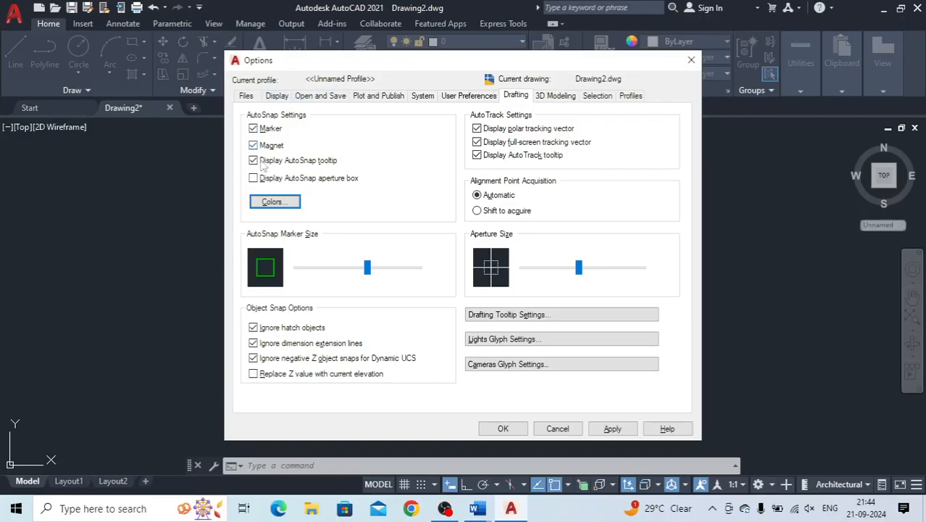
pyautogui.click(498, 429)
# Erase all the lines from the drawing
pyautogui.moveTo(250, 152)
pyautogui.mouseDown()
pyautogui.moveTo(341, 144)
pyautogui.moveTo(504, 215)
pyautogui.moveTo(460, 336)
pyautogui.moveTo(267, 339)
pyautogui.moveTo(246, 349)
pyautogui.mouseUp()
pyautogui.hotkey('ctrl', 'a')
pyautogui.press('Delete')
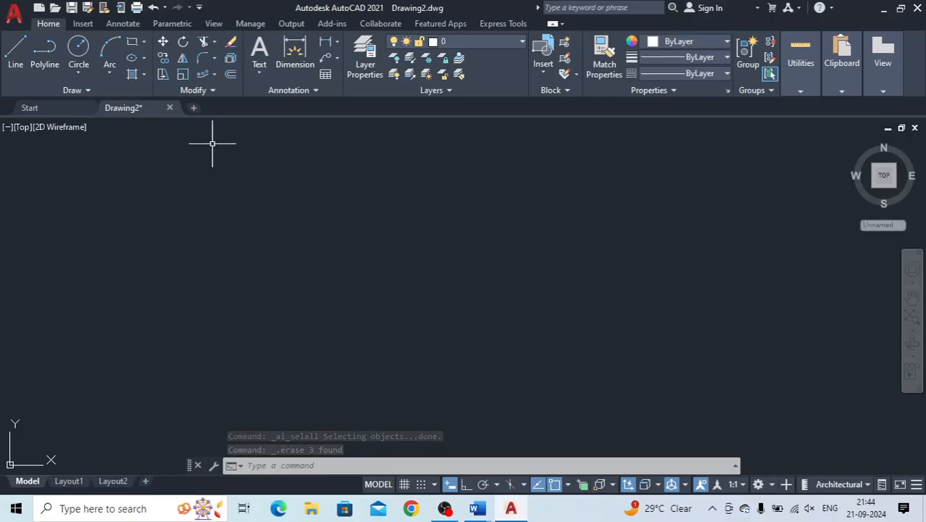
# Draw a large circle in the middle of the drawing area
pyautogui.click(207, 76)
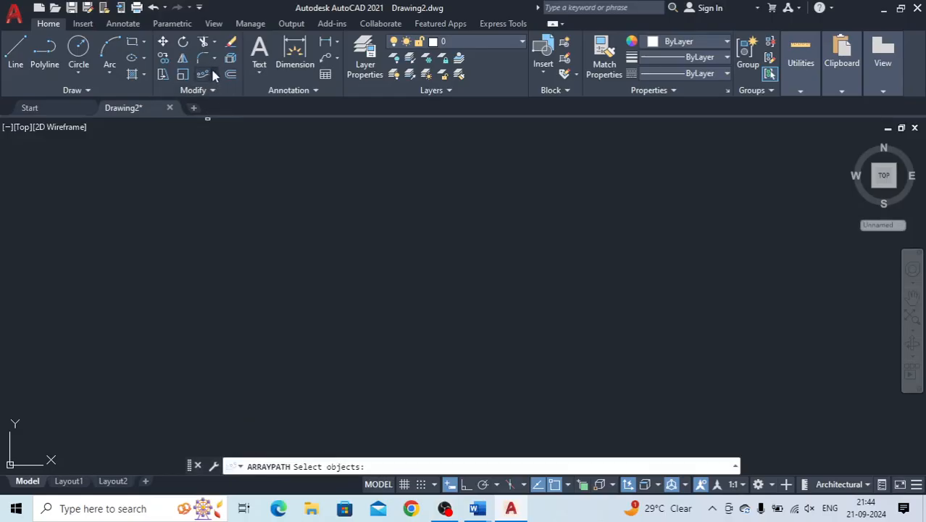
pyautogui.click(213, 74)
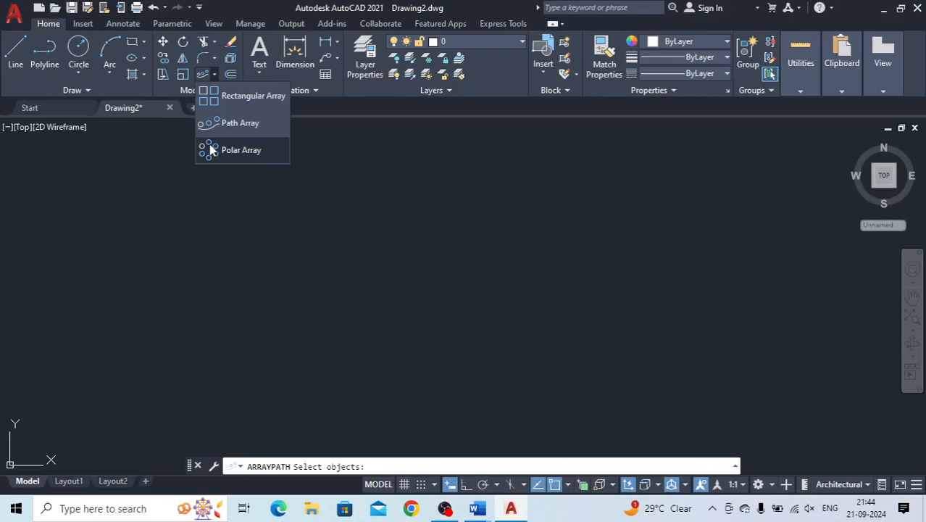
pyautogui.click(78, 49)
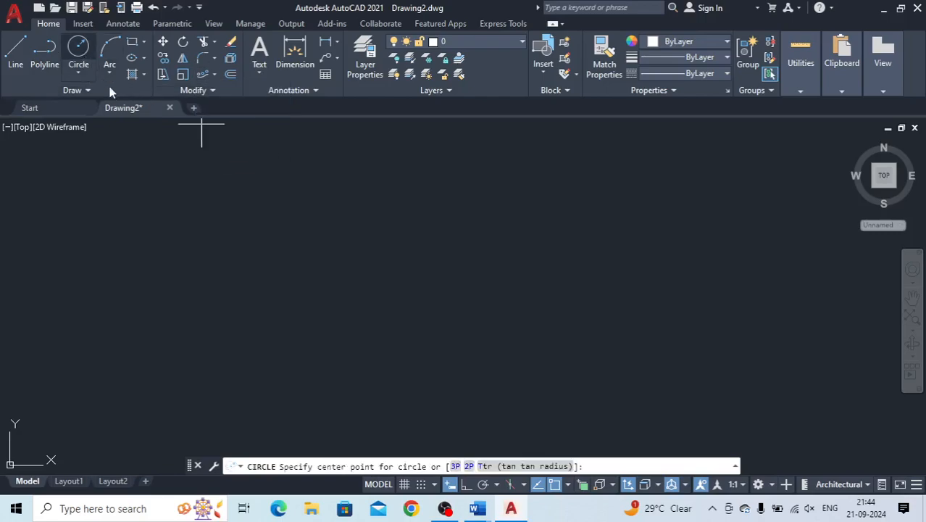
pyautogui.click(458, 280)
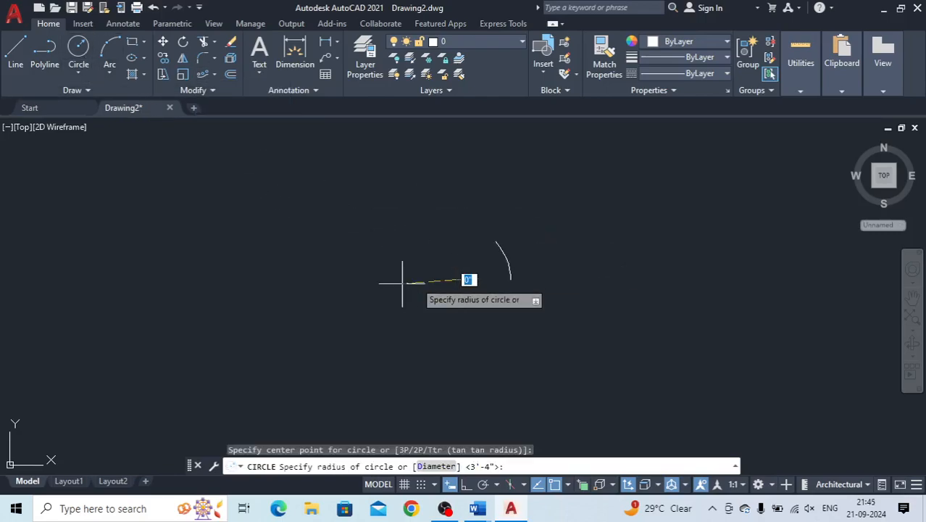
pyautogui.click(318, 297)
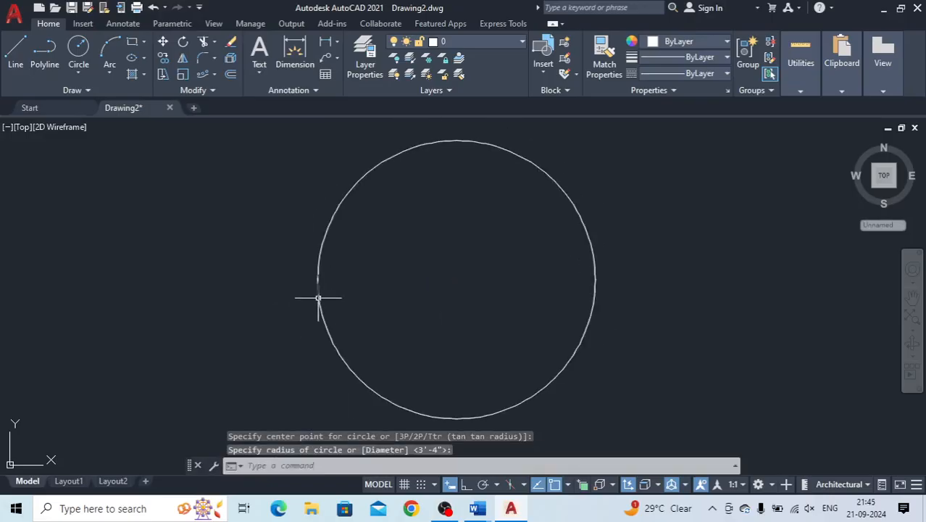
# Draw a small rectangle straddling the circle's left edge
pyautogui.click(134, 44)
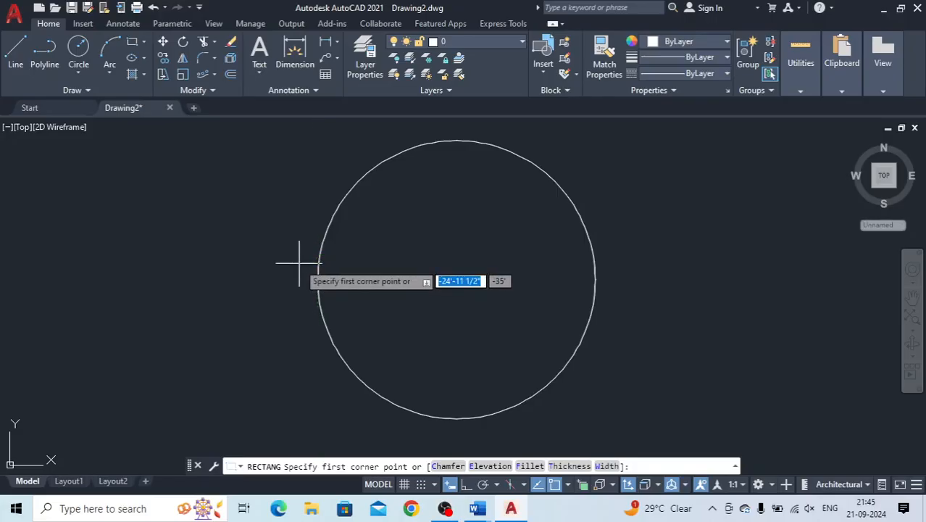
pyautogui.click(298, 264)
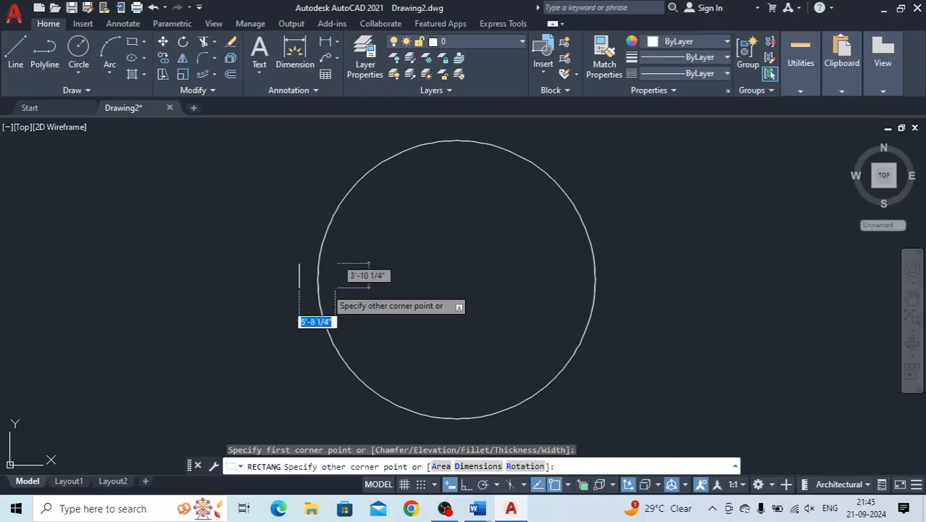
pyautogui.click(327, 288)
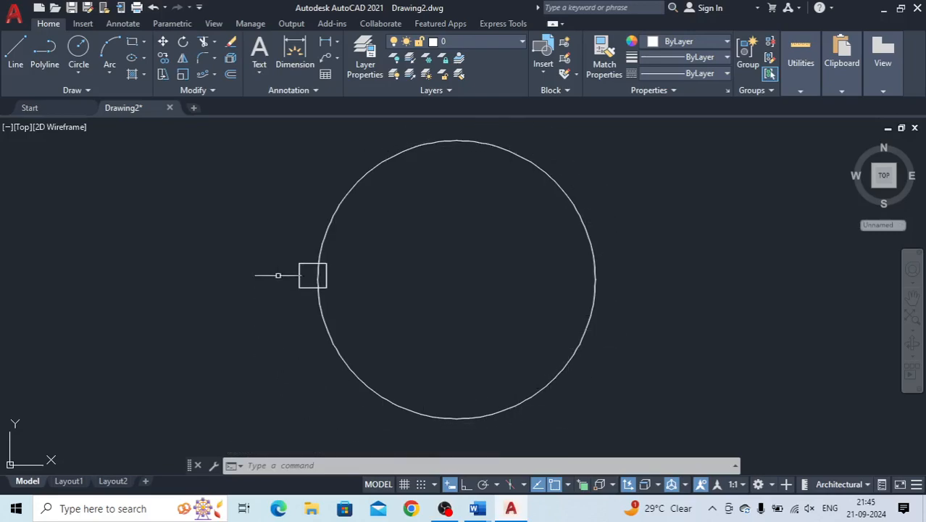
# Create a polar array of the small rectangle around the circle's center
pyautogui.click(215, 75)
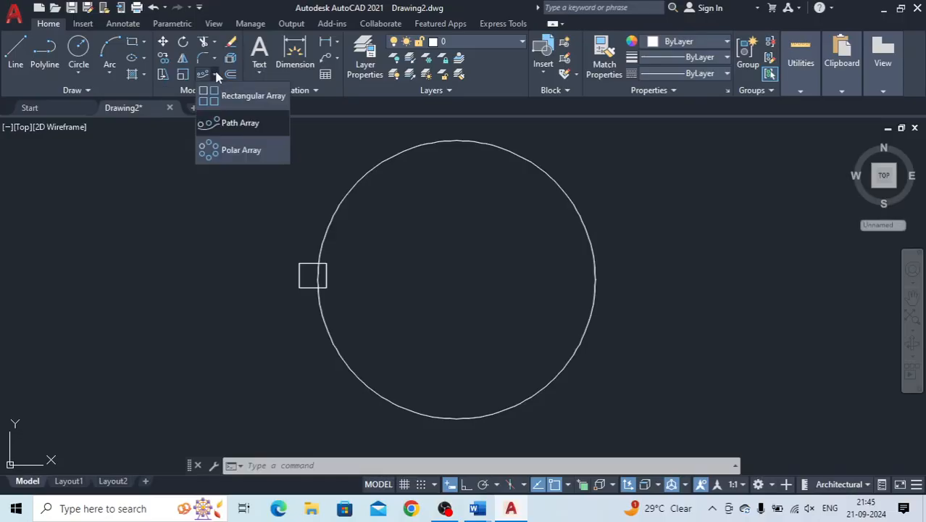
pyautogui.click(207, 149)
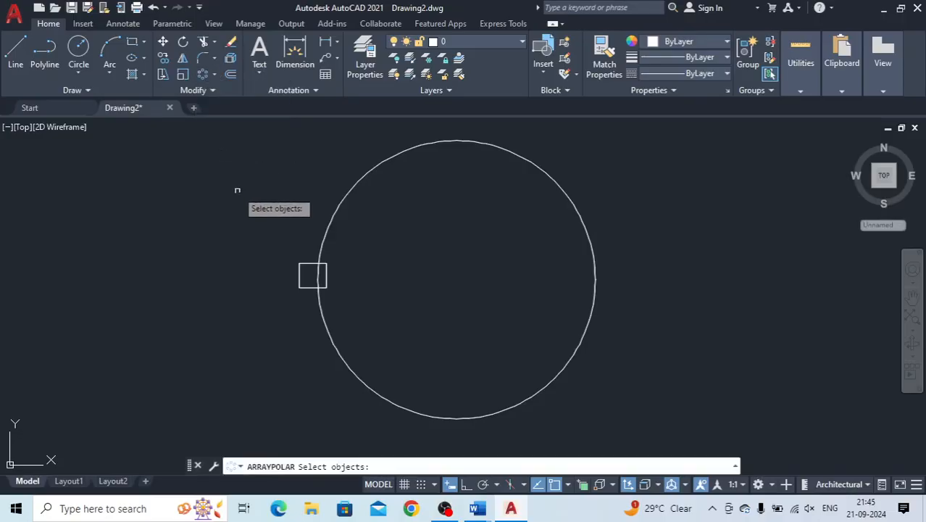
pyautogui.click(312, 275)
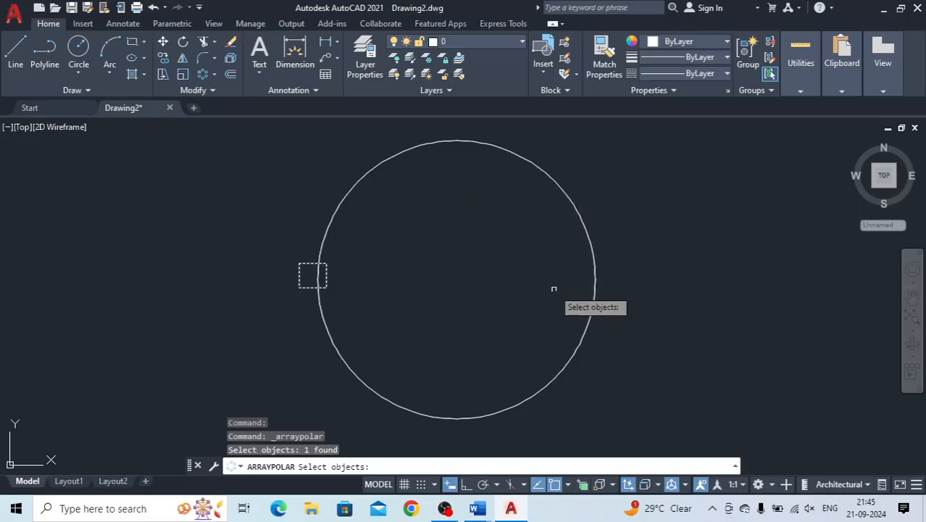
pyautogui.press('Return')
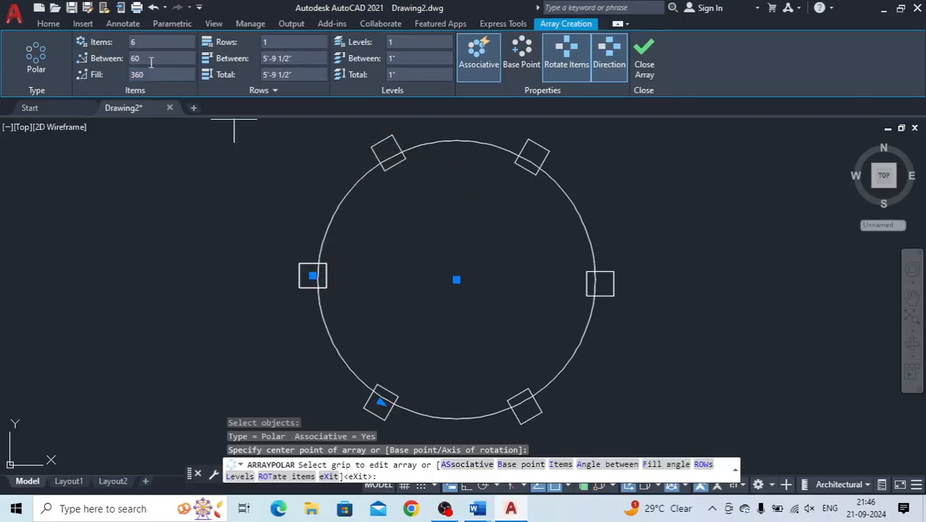
# Set the polar array's item count to 12 and finish the array
pyautogui.click(140, 41)
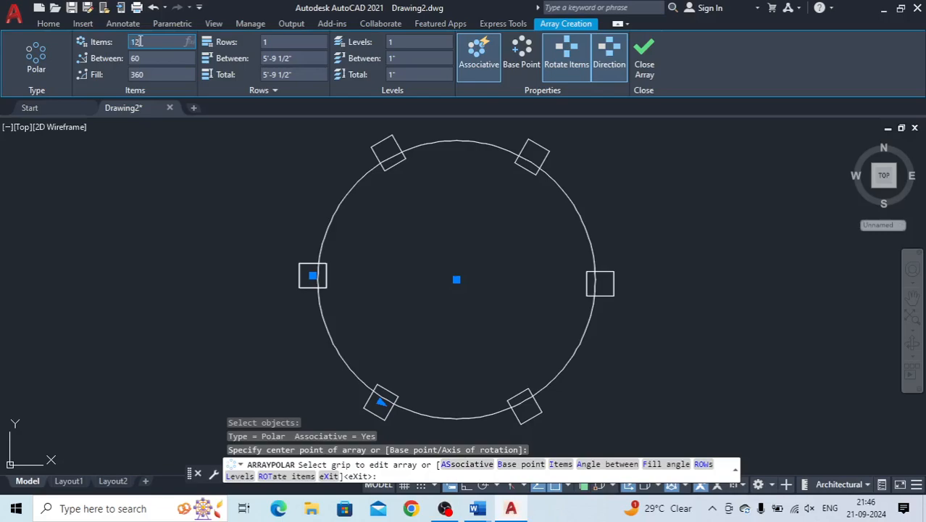
pyautogui.write('12')
pyautogui.press('Return')
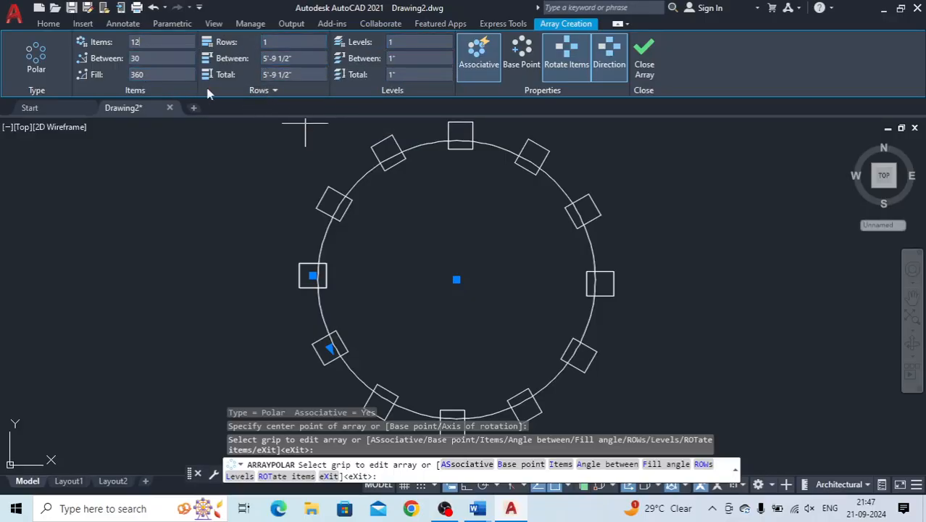
pyautogui.click(643, 64)
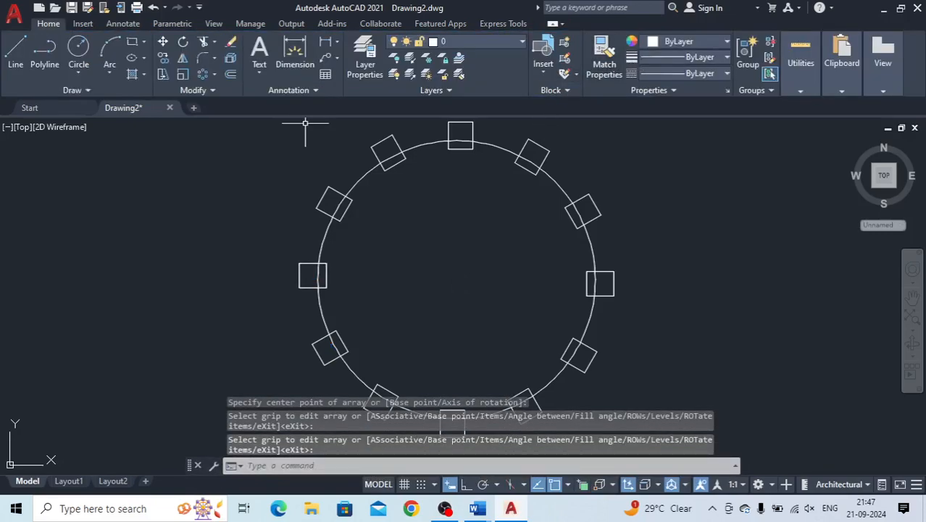
pyautogui.scroll(-2, 506, 181)
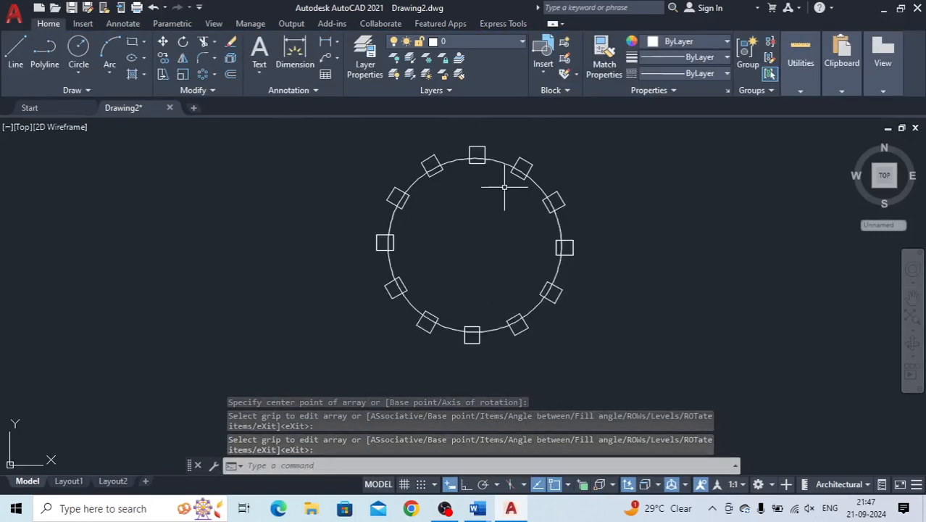
pyautogui.click(913, 296)
pyautogui.moveTo(646, 279)
pyautogui.mouseDown()
pyautogui.moveTo(512, 304)
pyautogui.moveTo(524, 313)
pyautogui.mouseUp()
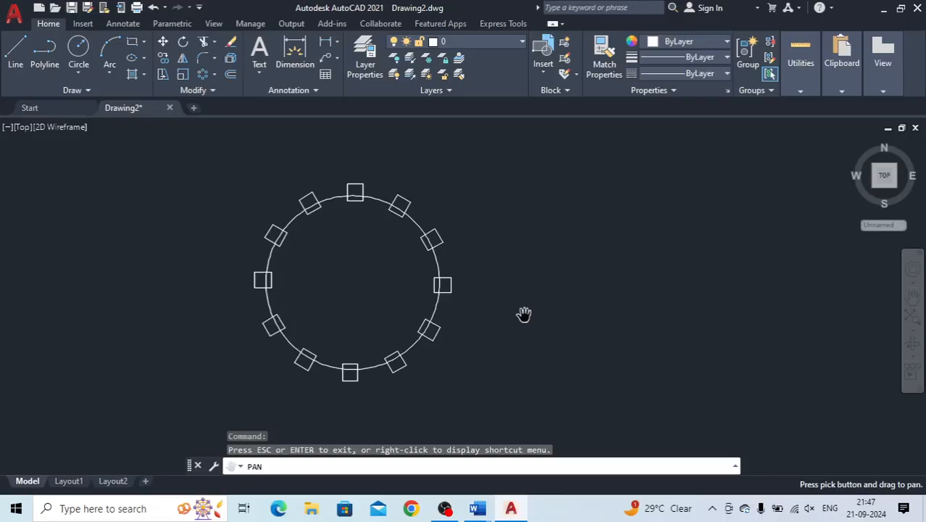
pyautogui.press('Escape')
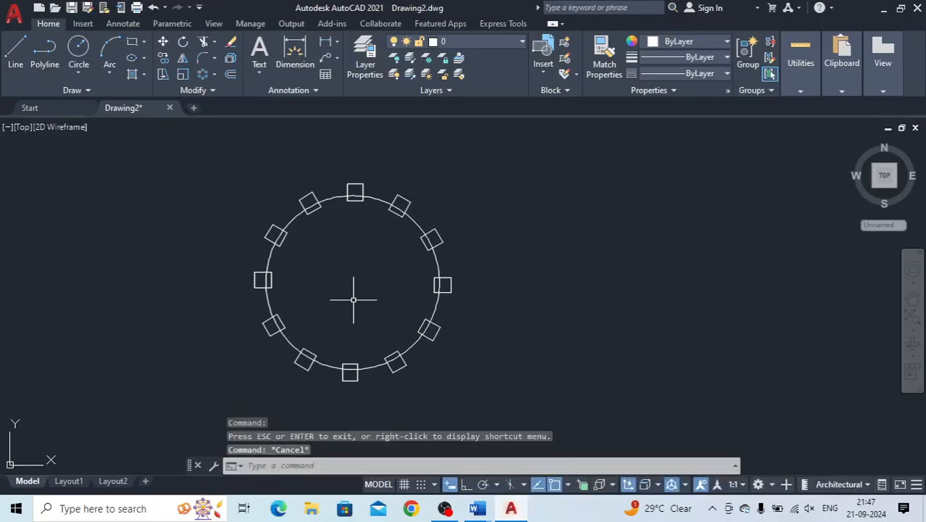
pyautogui.scroll(2, 354, 300)
pyautogui.scroll(-2, 354, 299)
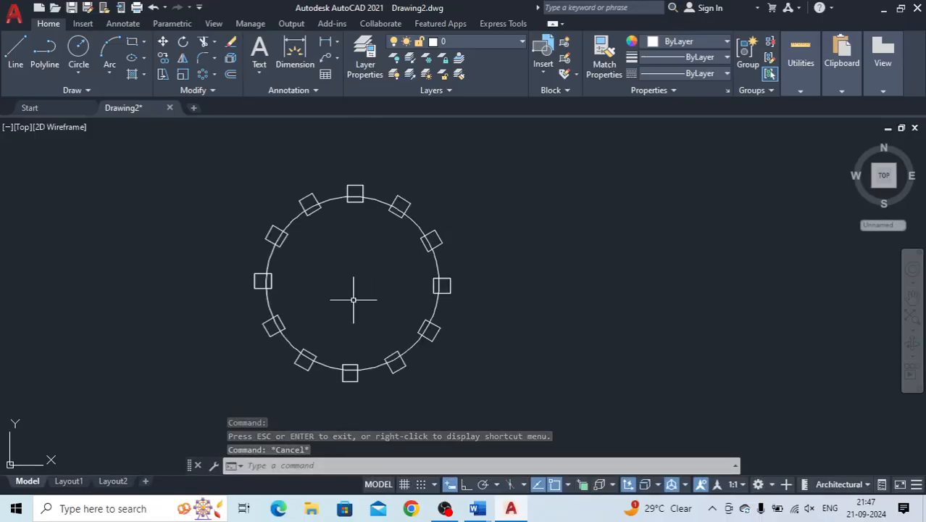
pyautogui.scroll(2, 353, 300)
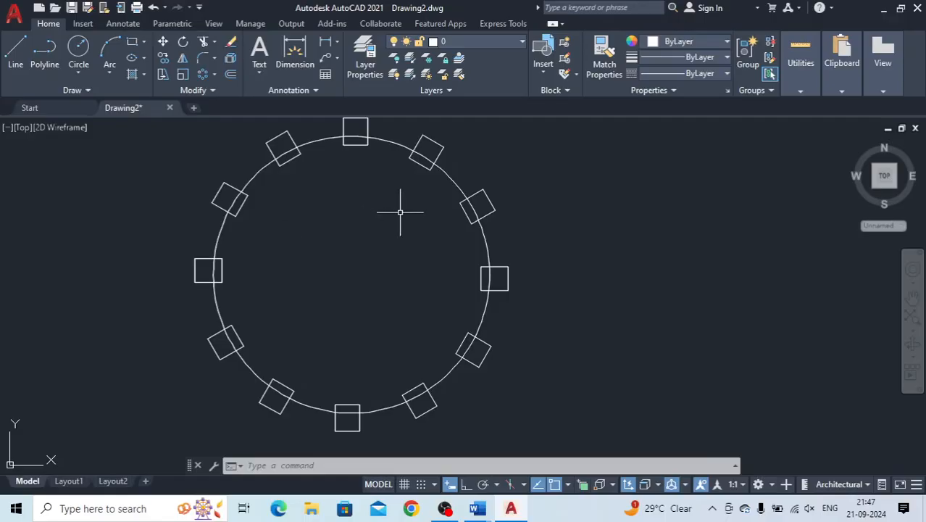
# Trim away the circle's arcs inside seven array rectangles, going counterclockwise from the upper-right one to the lower-left one
pyautogui.write('tr')
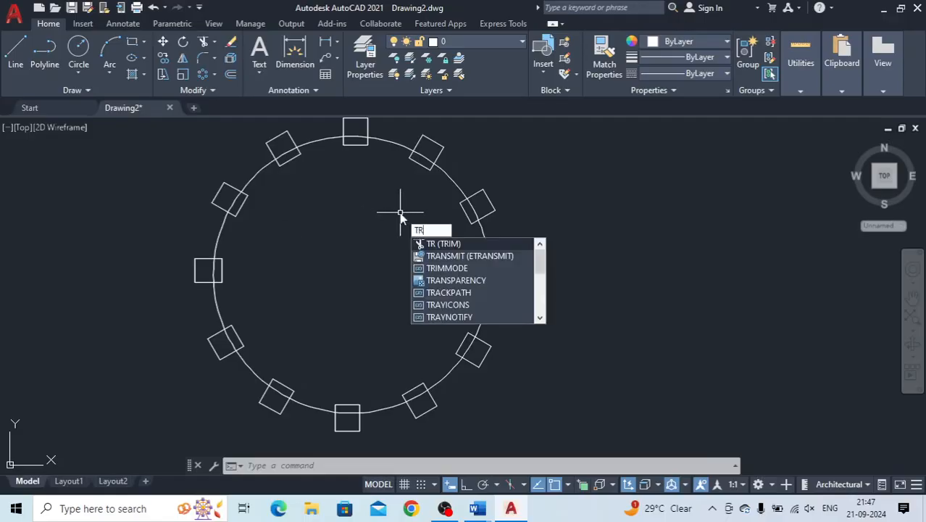
pyautogui.press('Return')
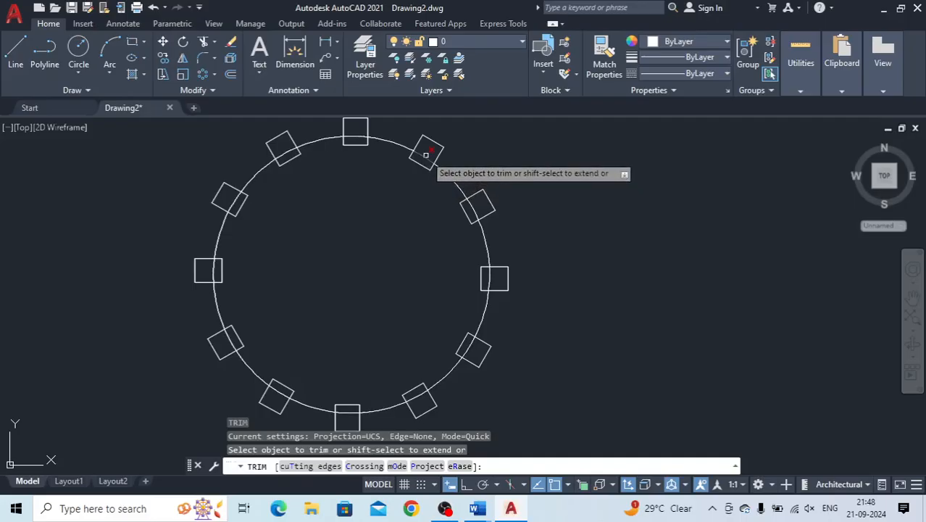
pyautogui.click(426, 154)
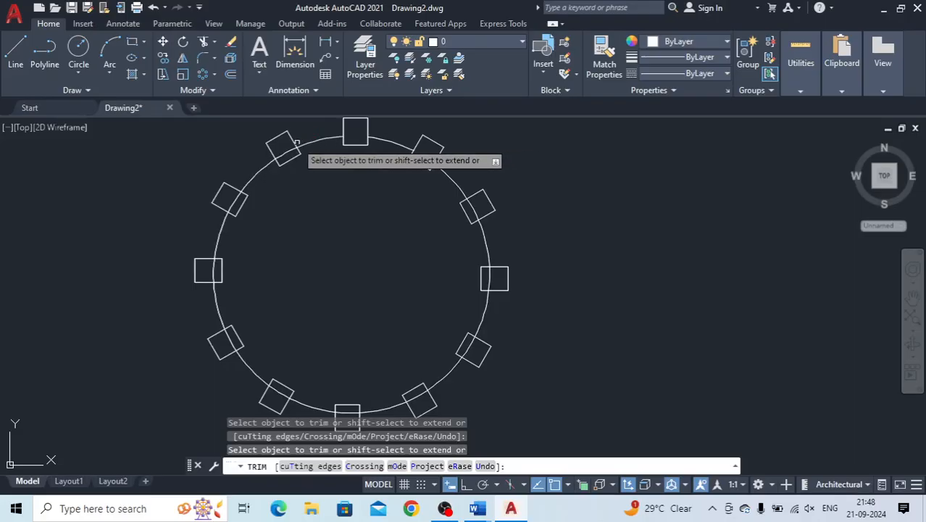
pyautogui.click(232, 200)
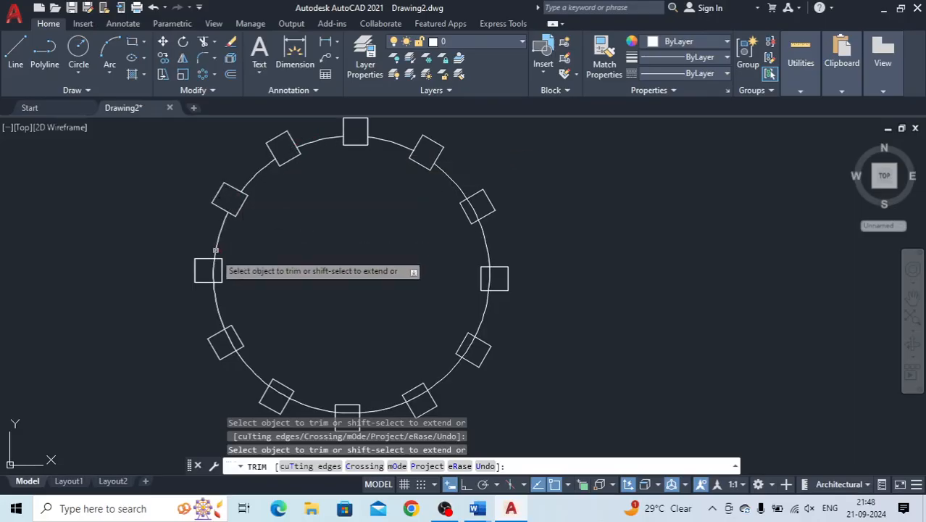
pyautogui.click(232, 340)
pyautogui.click(275, 389)
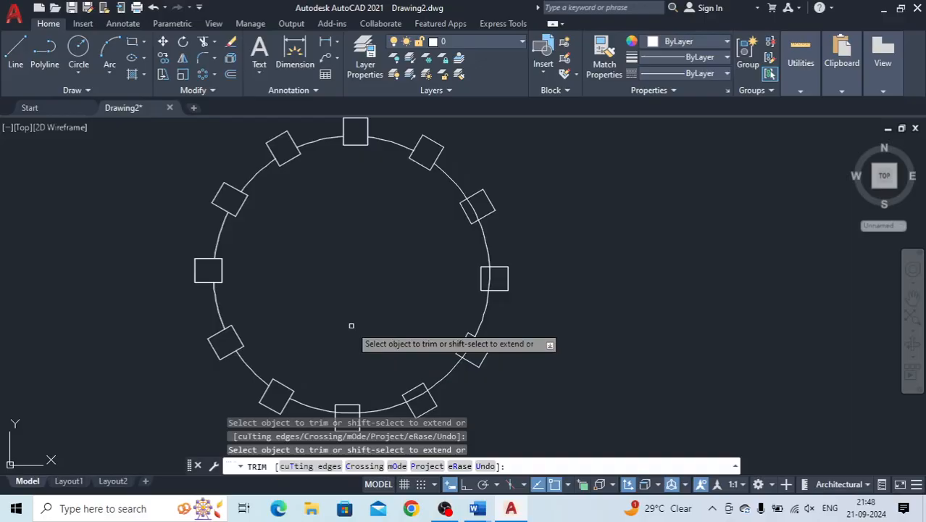
pyautogui.press('Escape')
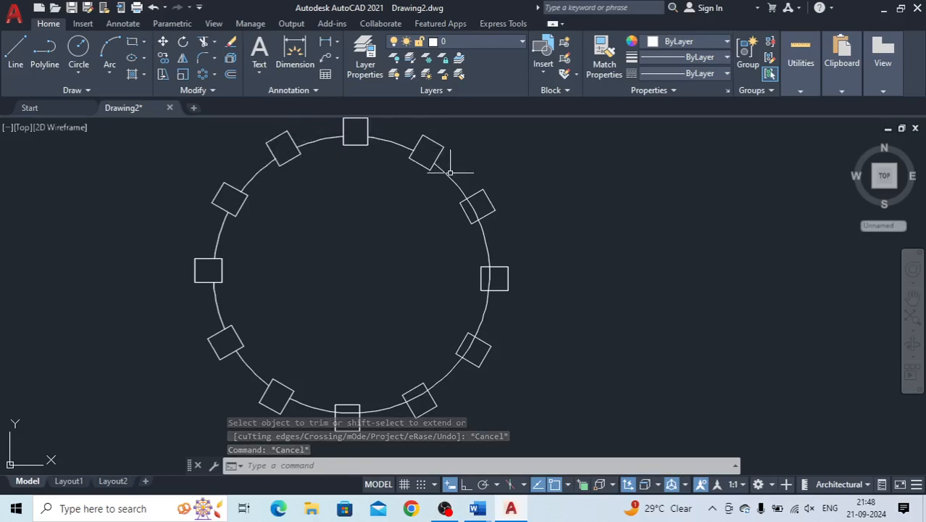
# Explode the polar array into separate rectangles
pyautogui.click(475, 192)
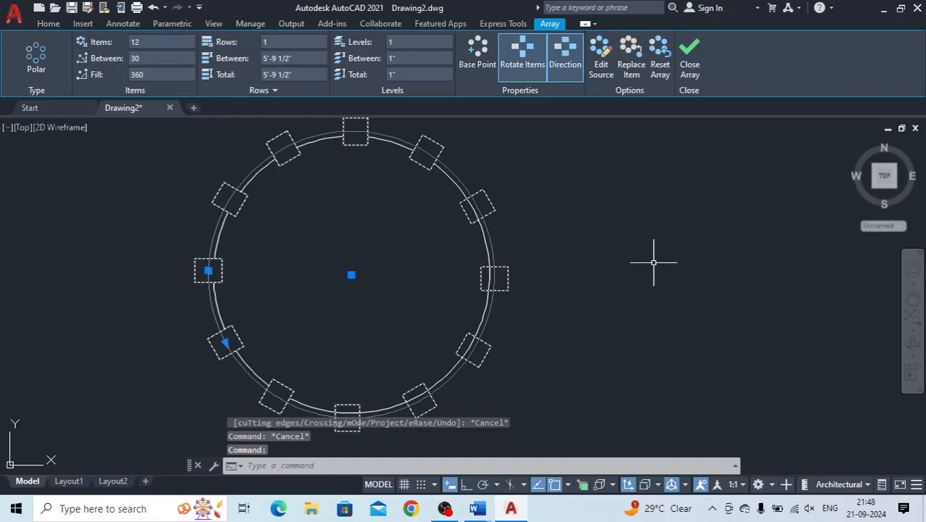
pyautogui.write('x')
pyautogui.press('Return')
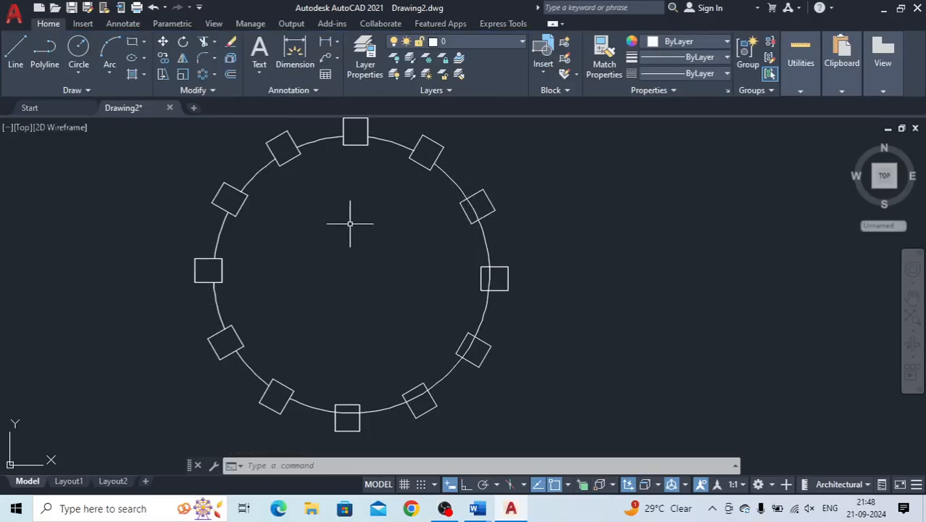
# Trim away the parts of the two rectangles on the circle's right side that lie inside the circle
pyautogui.write('tr')
pyautogui.press('Return')
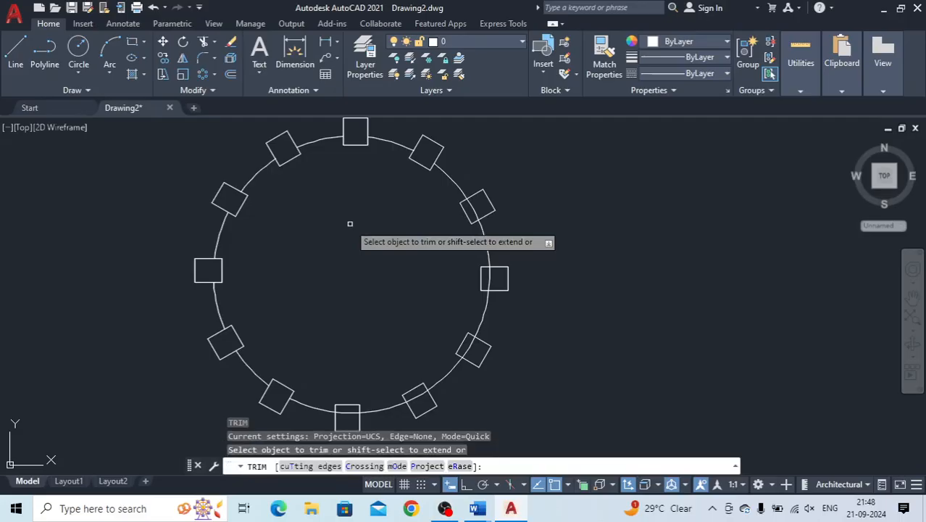
pyautogui.click(465, 209)
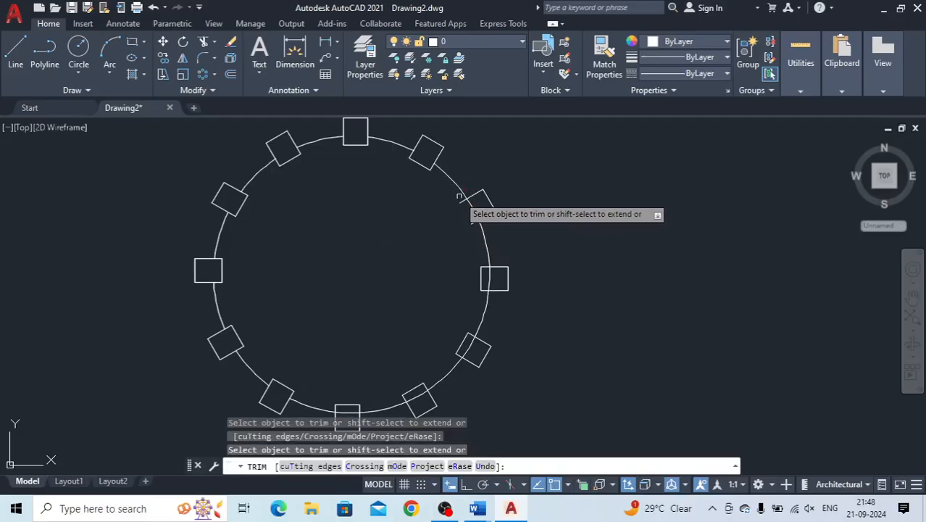
pyautogui.click(458, 194)
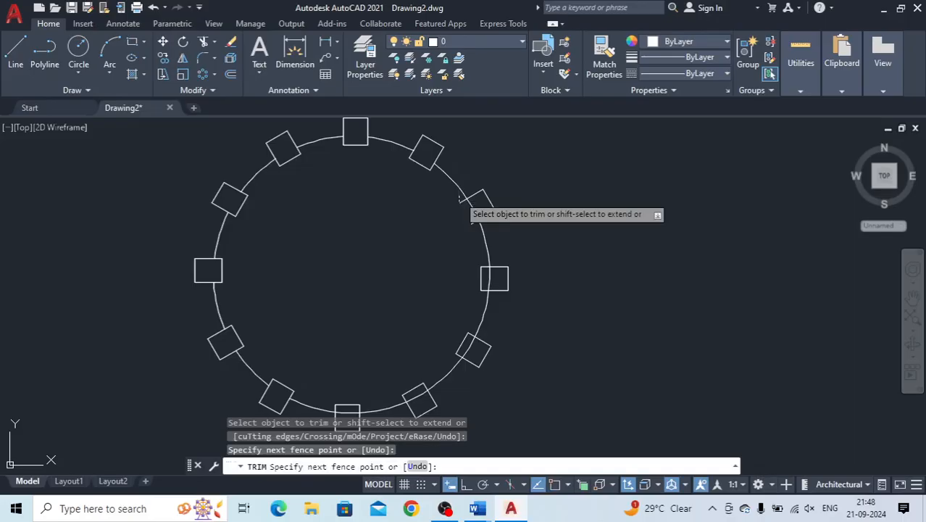
pyautogui.click(473, 224)
pyautogui.press('Return')
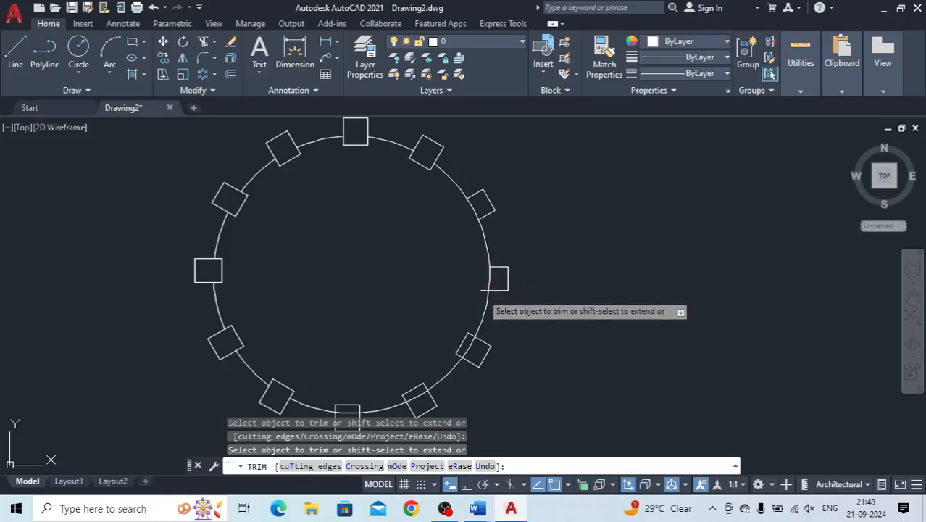
pyautogui.click(482, 292)
pyautogui.press('Return')
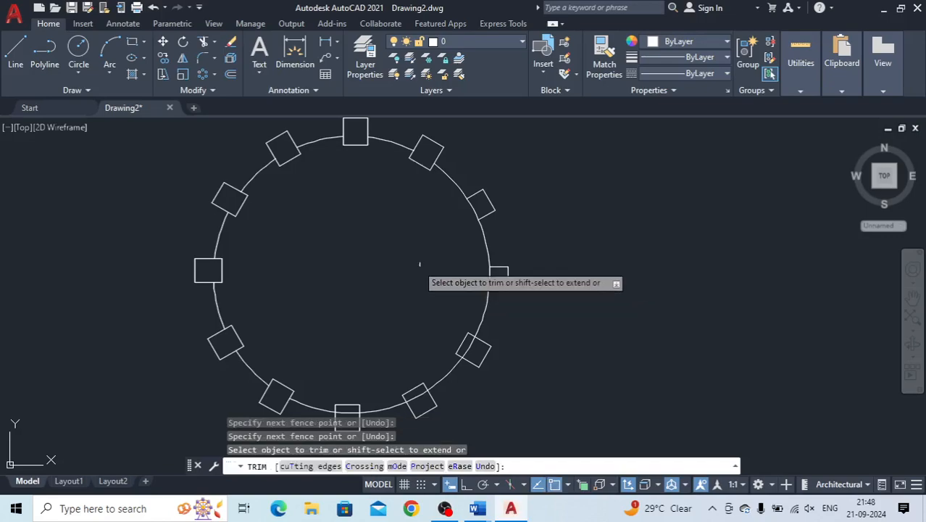
pyautogui.press('Return')
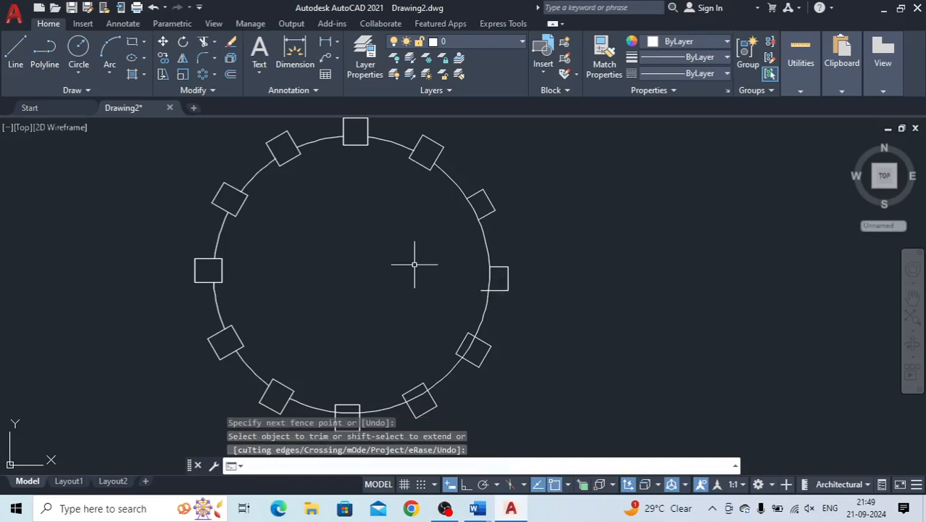
# Trim off the leftover piece of the rightmost rectangle's lower edge that sticks into the circle
pyautogui.write('tr')
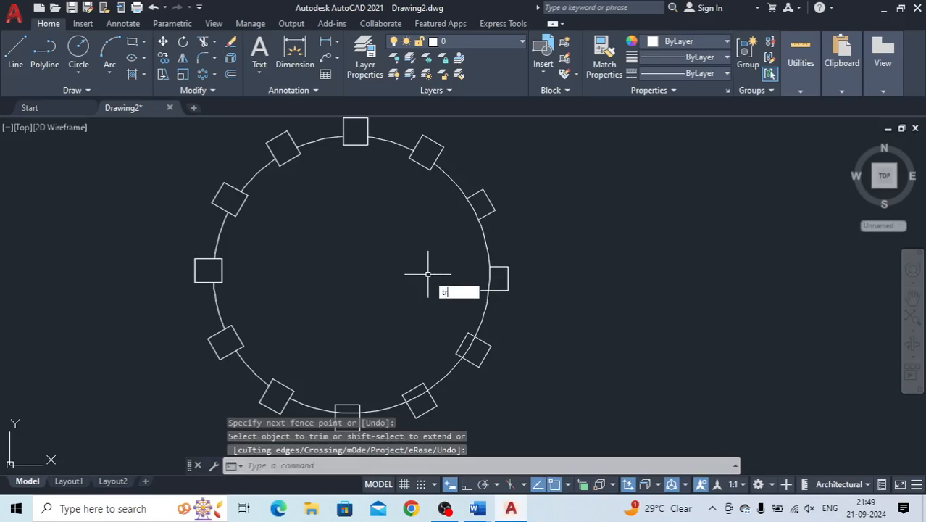
pyautogui.press('Return')
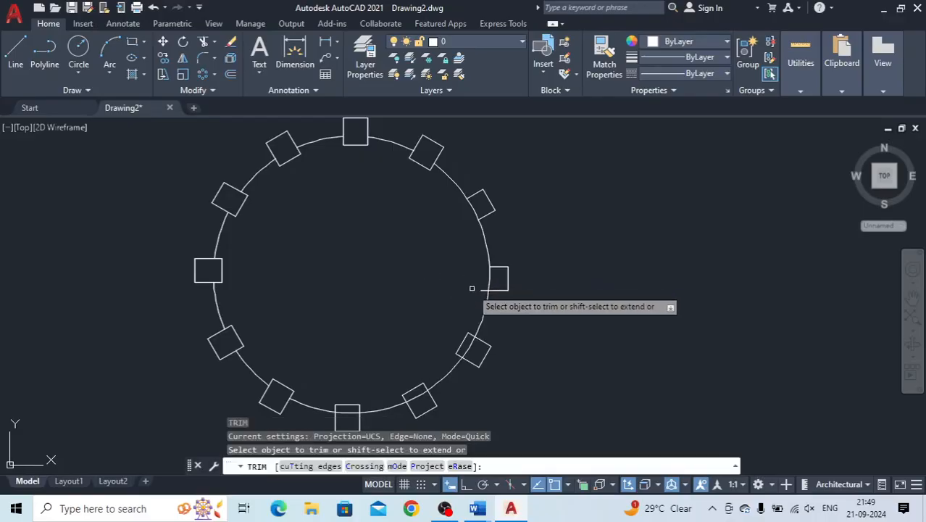
pyautogui.scroll(7, 479, 287)
pyautogui.click(547, 291)
pyautogui.click(548, 354)
pyautogui.press('Return')
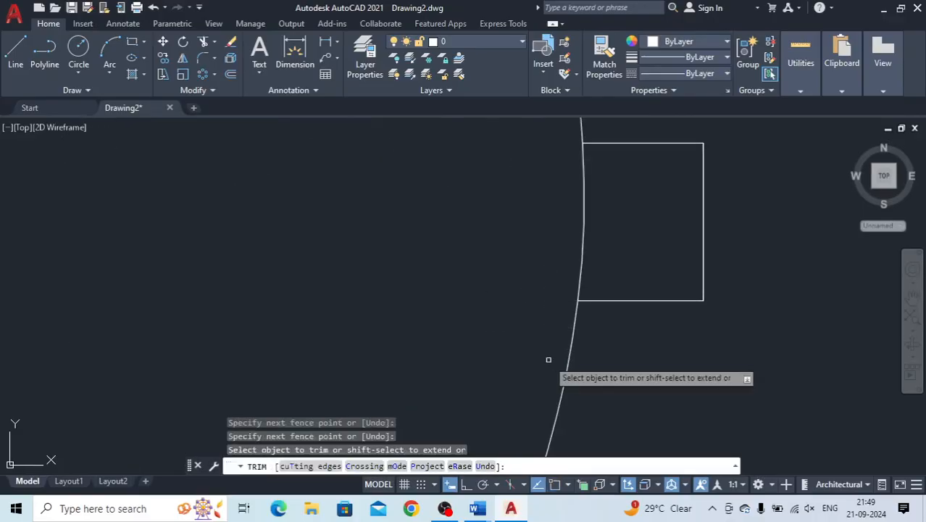
pyautogui.press('Escape')
pyautogui.scroll(-2, 497, 329)
pyautogui.scroll(-3, 497, 329)
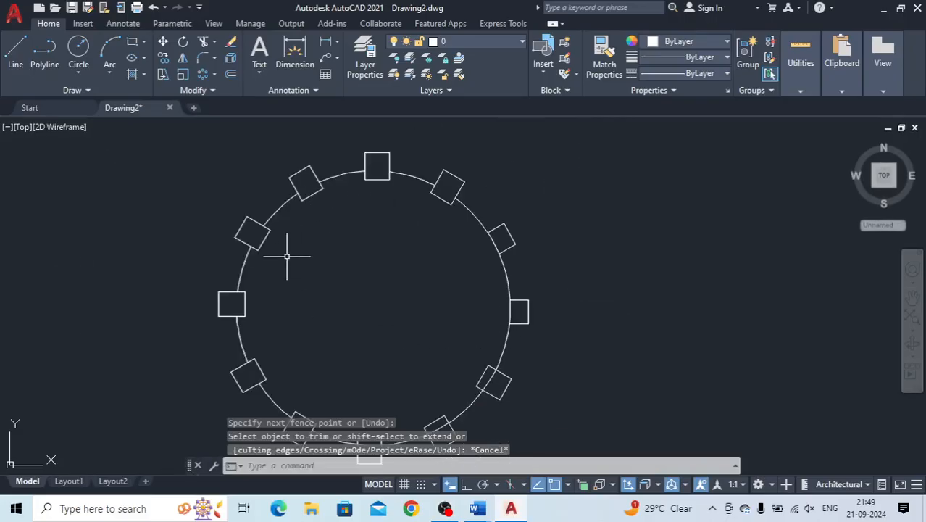
pyautogui.click(214, 75)
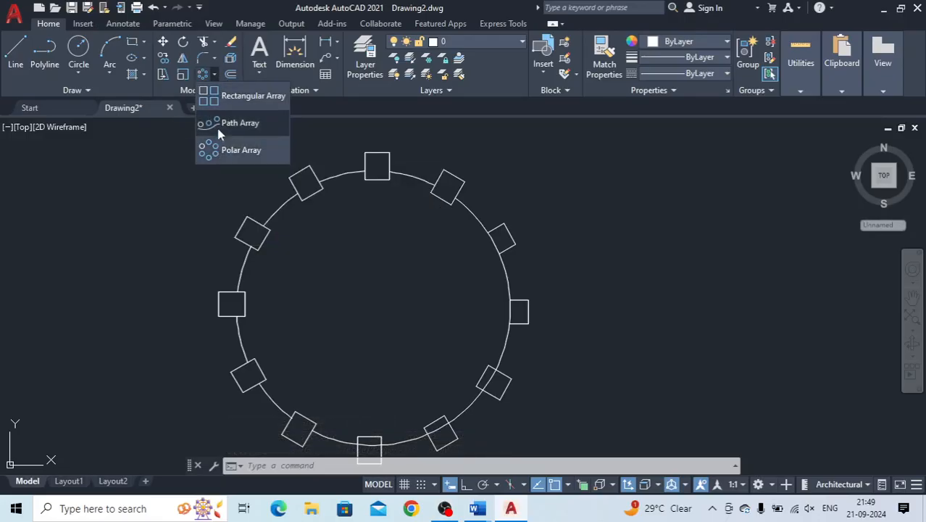
pyautogui.click(207, 217)
pyautogui.press('Escape')
pyautogui.press('Escape')
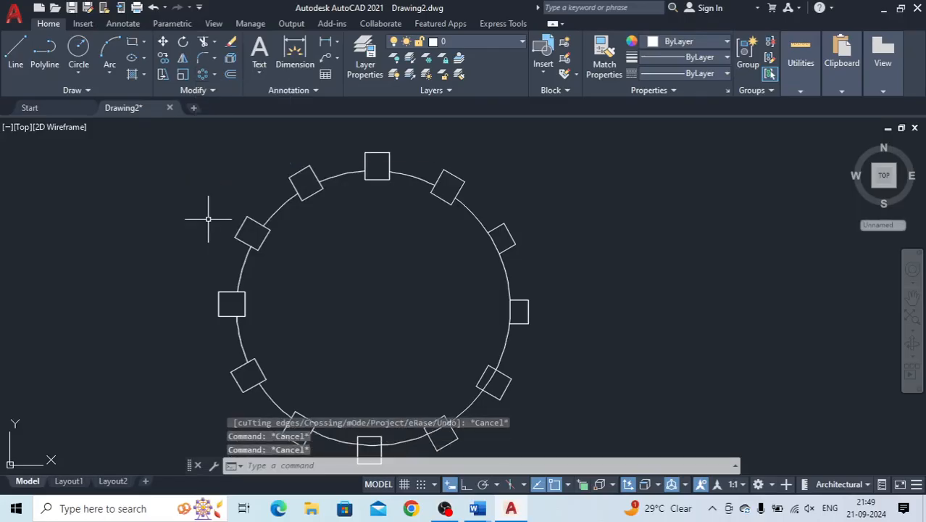
# Erase the circle and all the rectangles from the drawing
pyautogui.hotkey('ctrl', 'a')
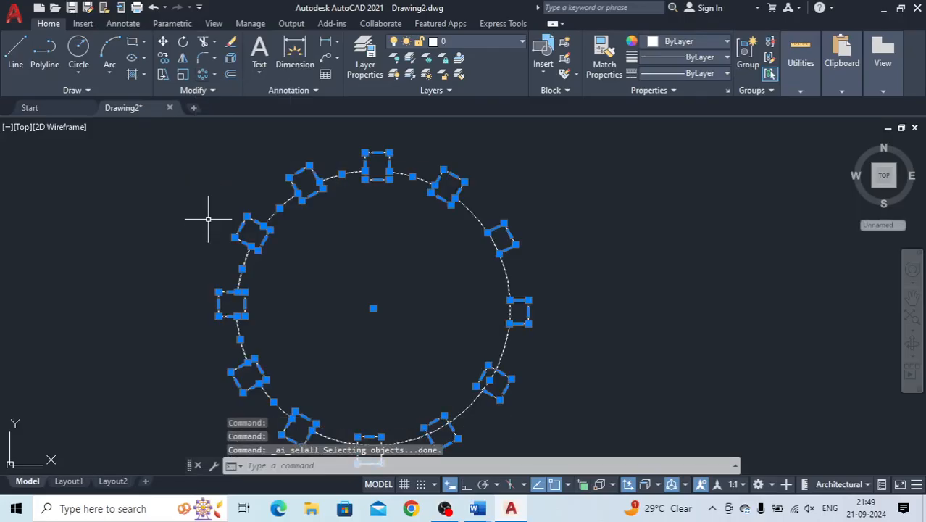
pyautogui.press('Delete')
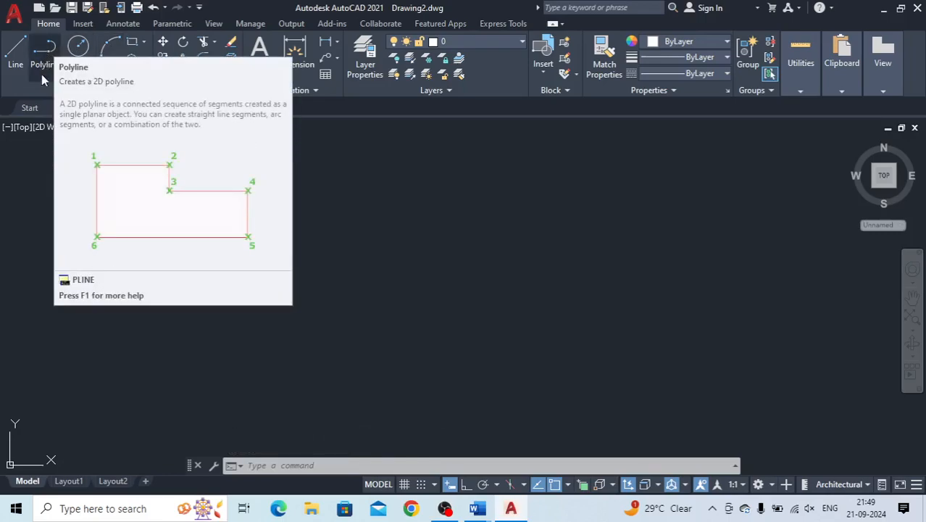
# Draw an open wave-shaped spline through four fit points across the middle of the drawing area
pyautogui.click(87, 91)
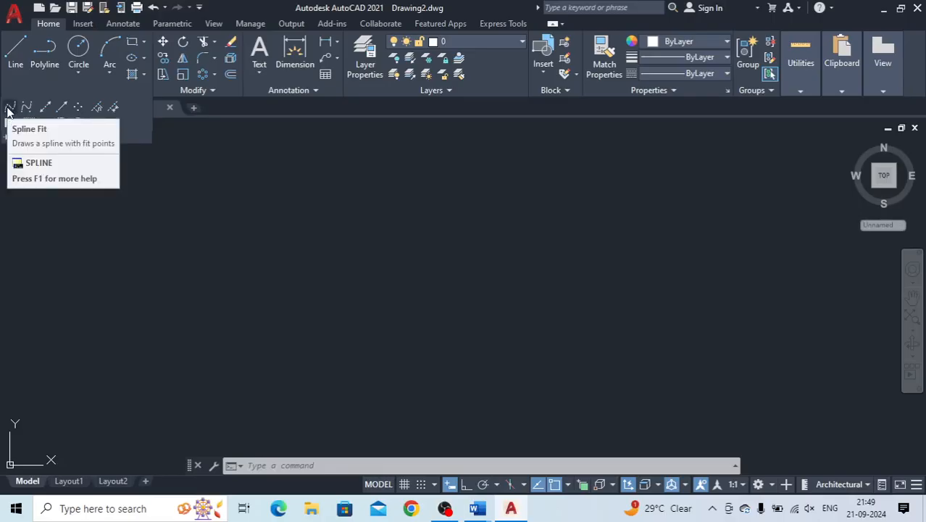
pyautogui.click(9, 109)
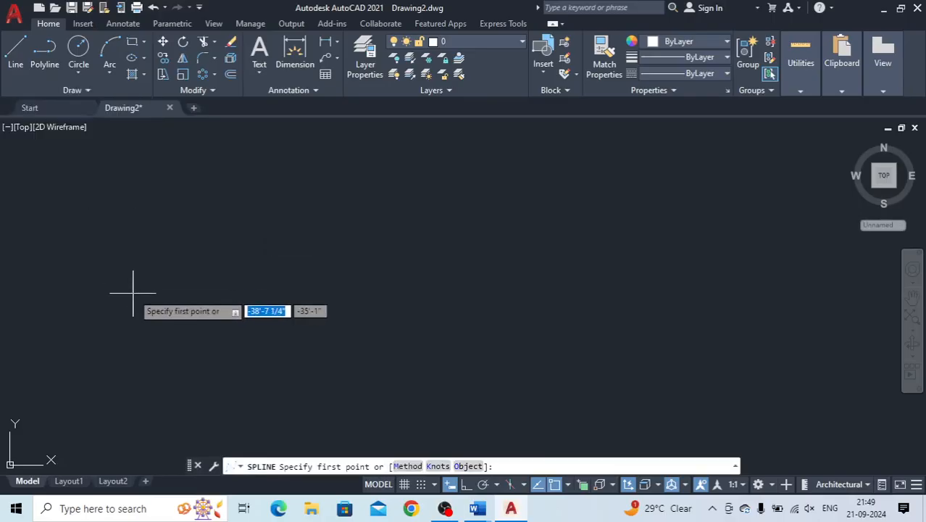
pyautogui.click(189, 347)
pyautogui.click(279, 252)
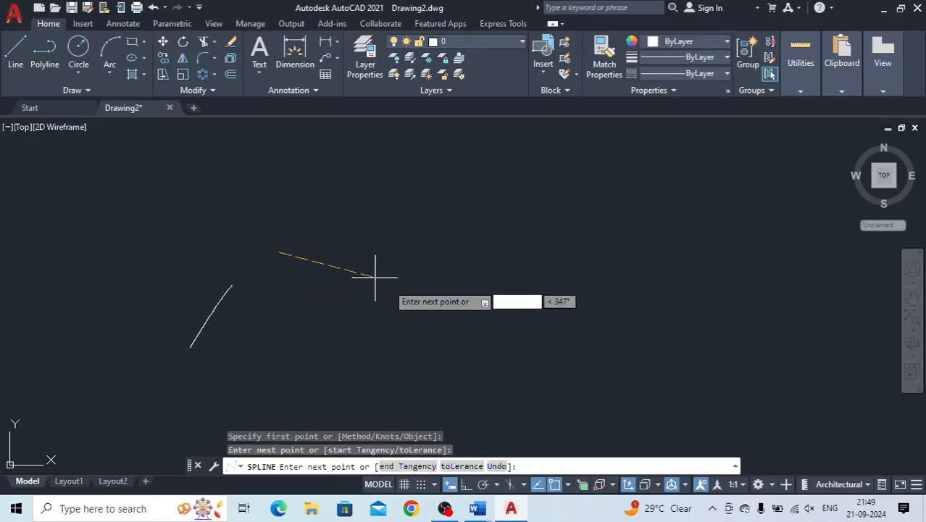
pyautogui.click(433, 303)
pyautogui.click(560, 247)
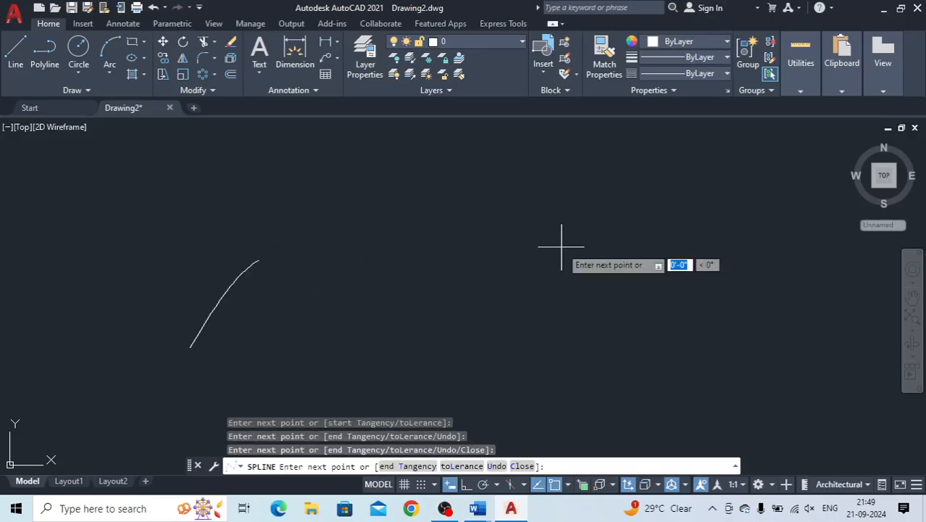
pyautogui.press('Return')
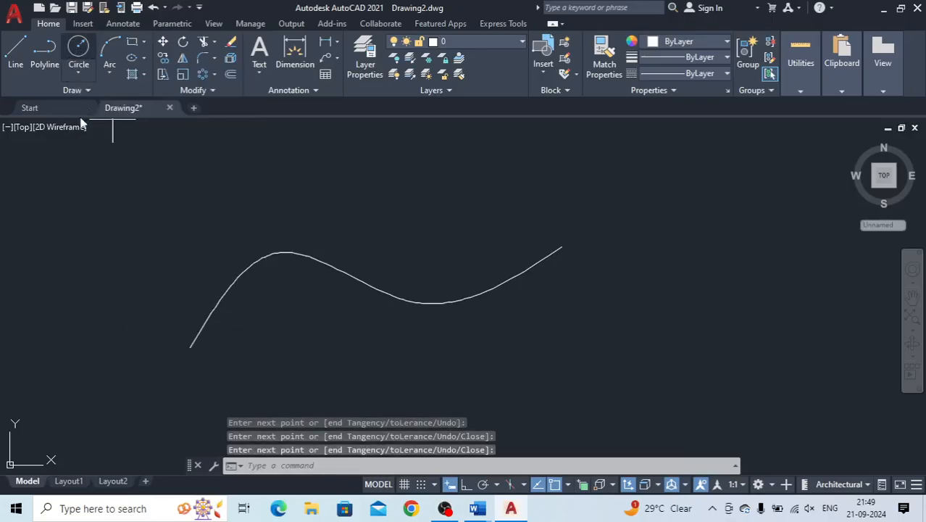
# Draw a small circle centred on the lower-left endpoint of the spline
pyautogui.click(78, 48)
pyautogui.click(190, 346)
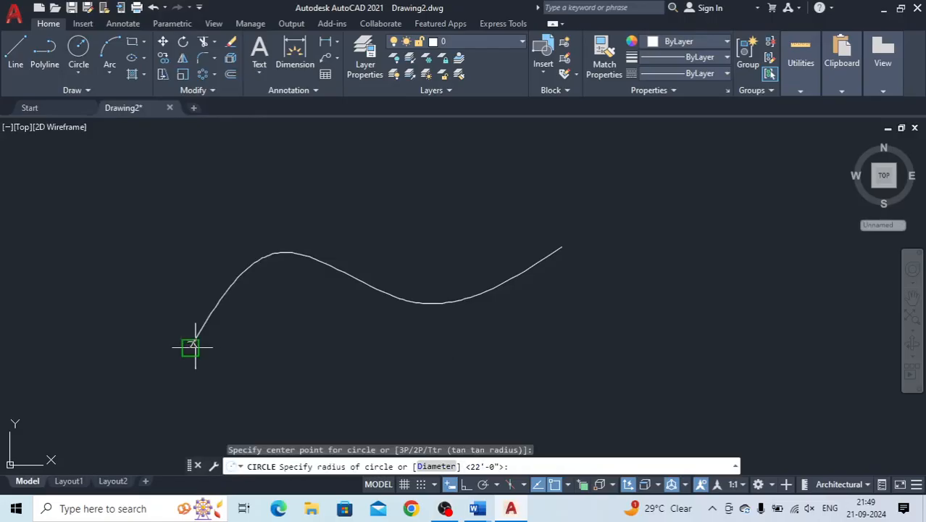
pyautogui.click(186, 356)
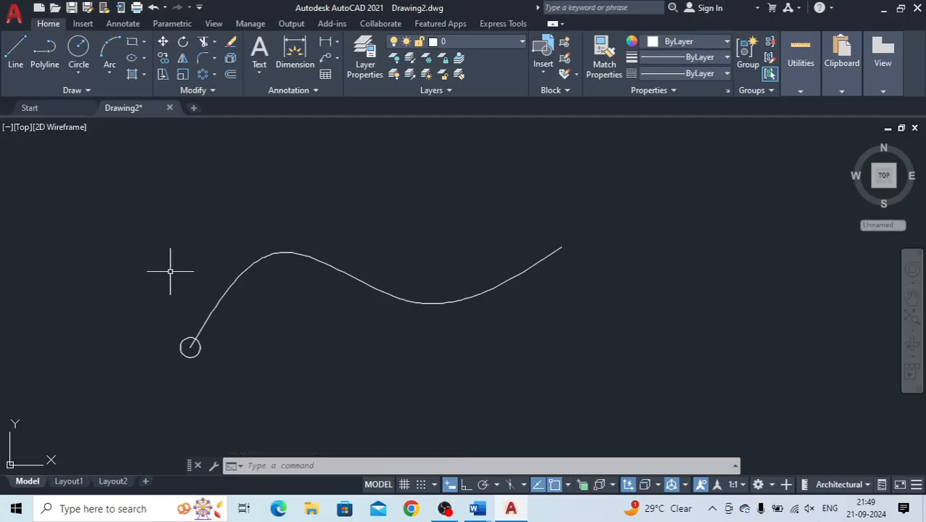
# Create an associative path array of the small circle along the spline, keeping the default item spacing
pyautogui.click(206, 75)
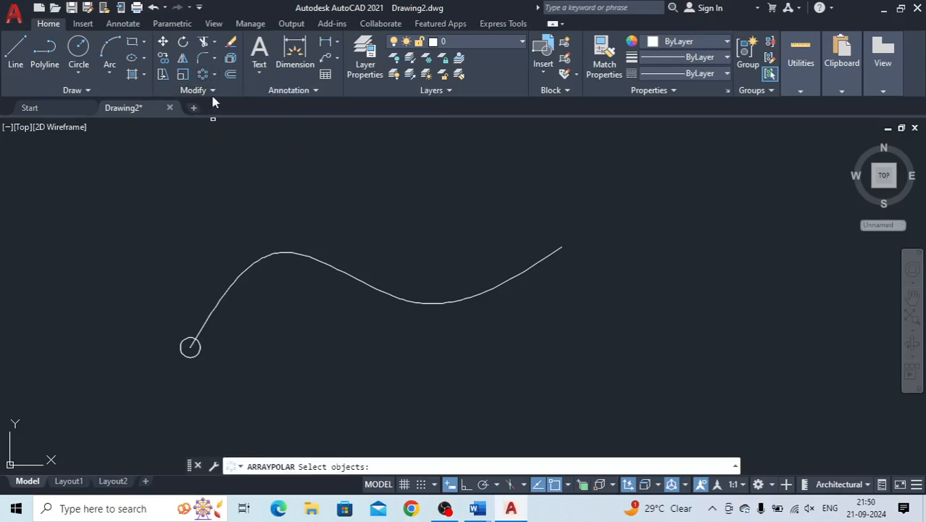
pyautogui.click(216, 76)
pyautogui.click(217, 123)
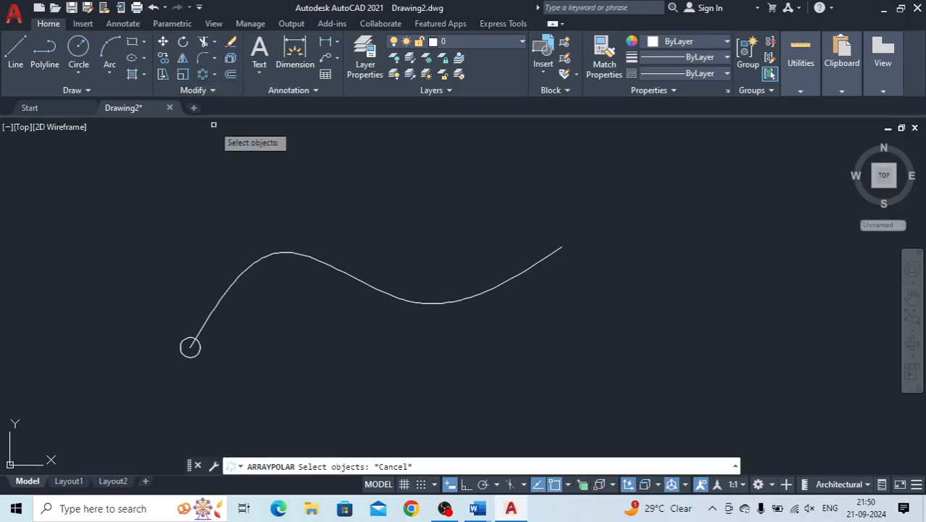
pyautogui.click(180, 347)
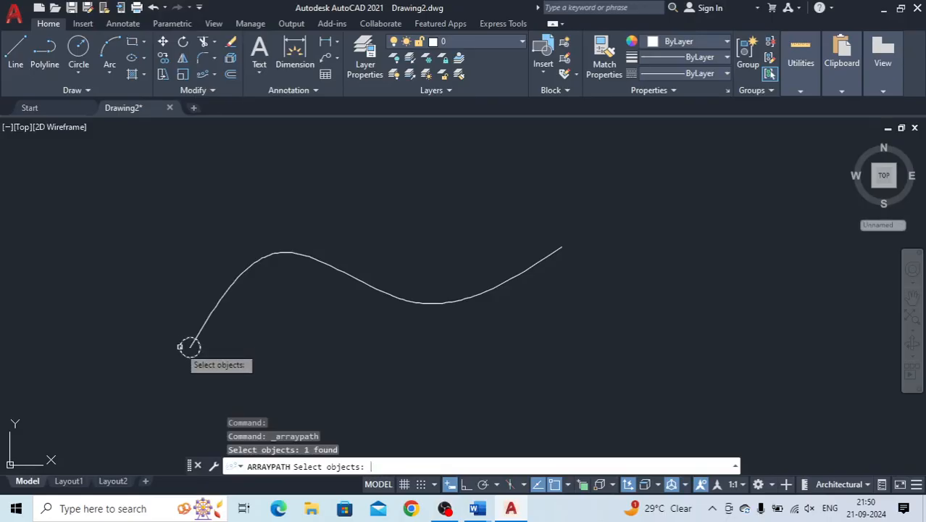
pyautogui.press('Return')
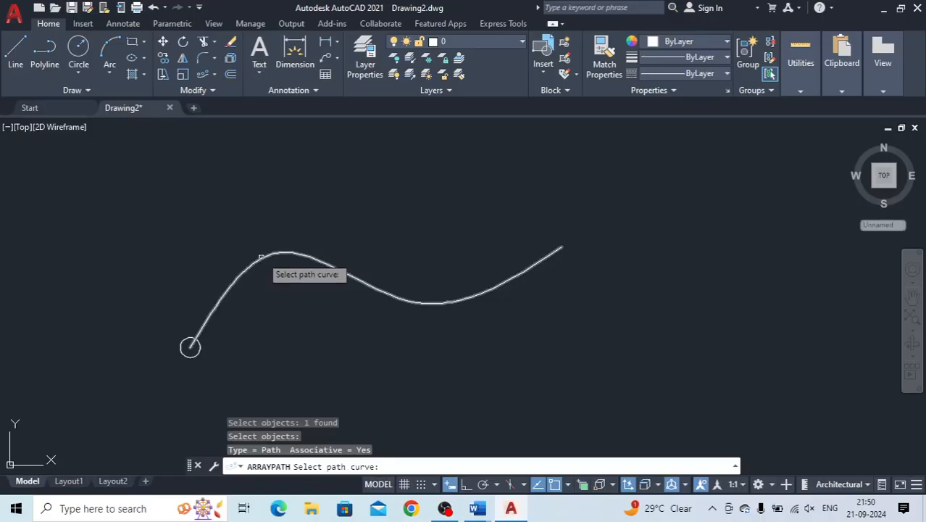
pyautogui.click(282, 253)
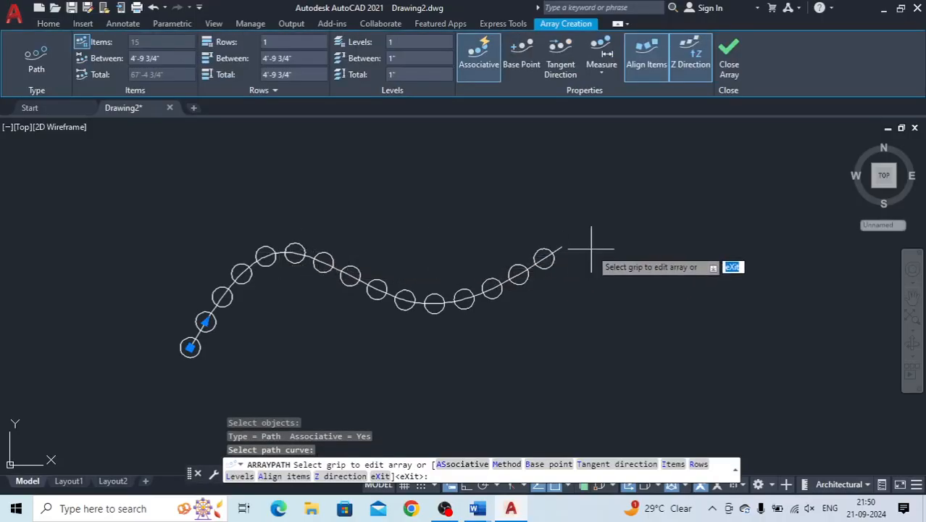
pyautogui.press('Return')
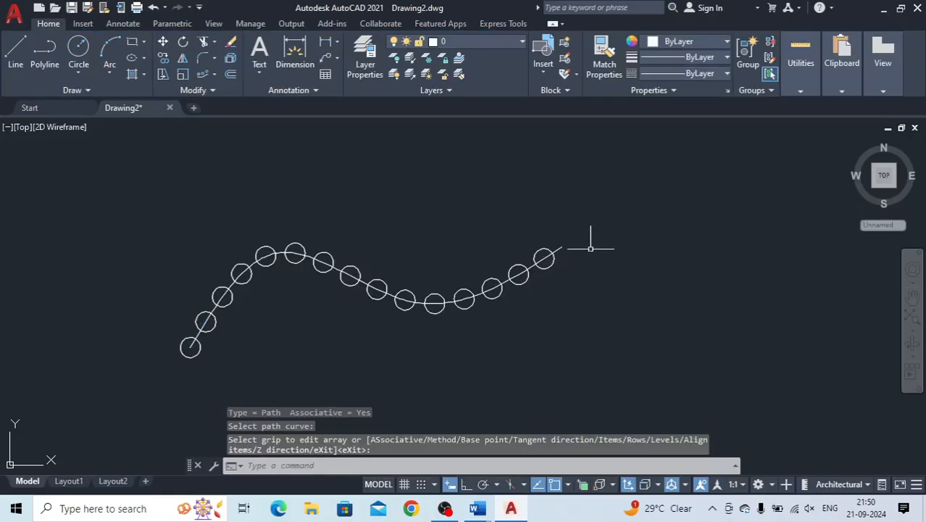
# Try to move the path array by its base grip to the second circle, allowing loss of associativity, and undo the move
pyautogui.click(321, 253)
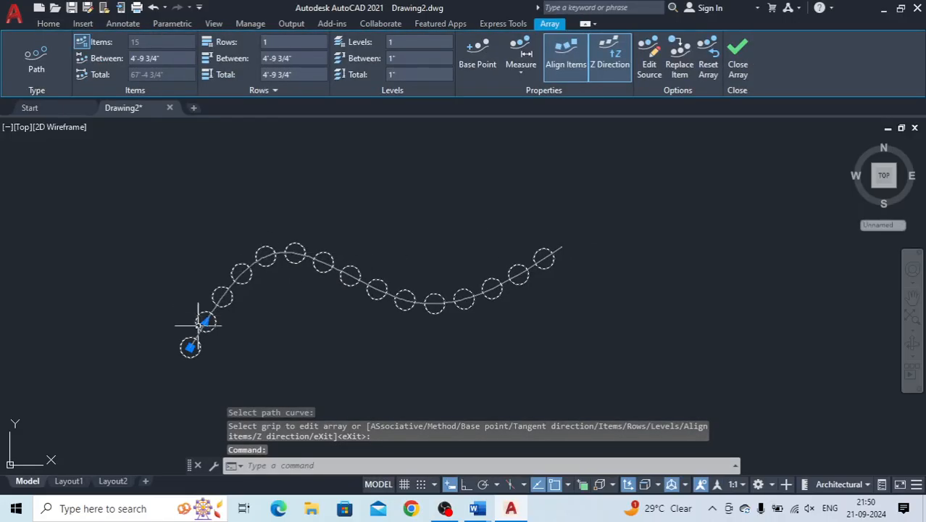
pyautogui.moveTo(191, 349)
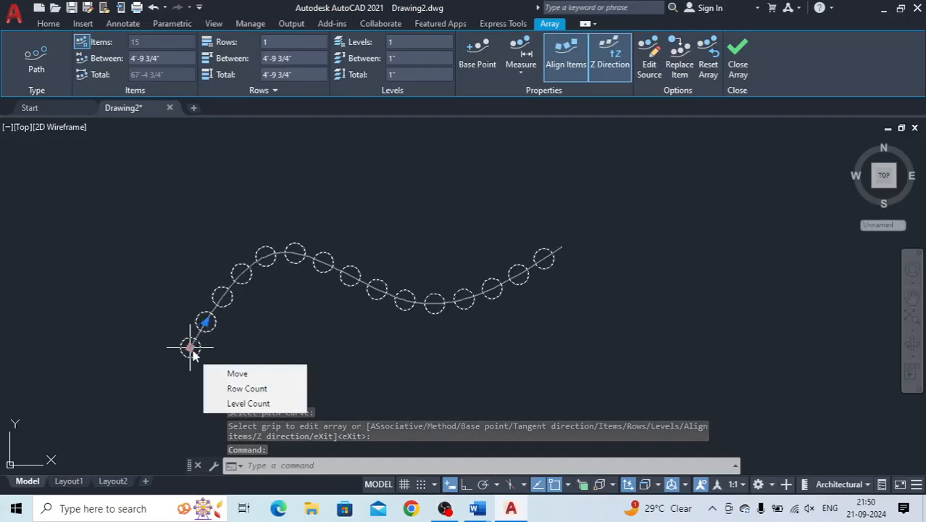
pyautogui.click(191, 350)
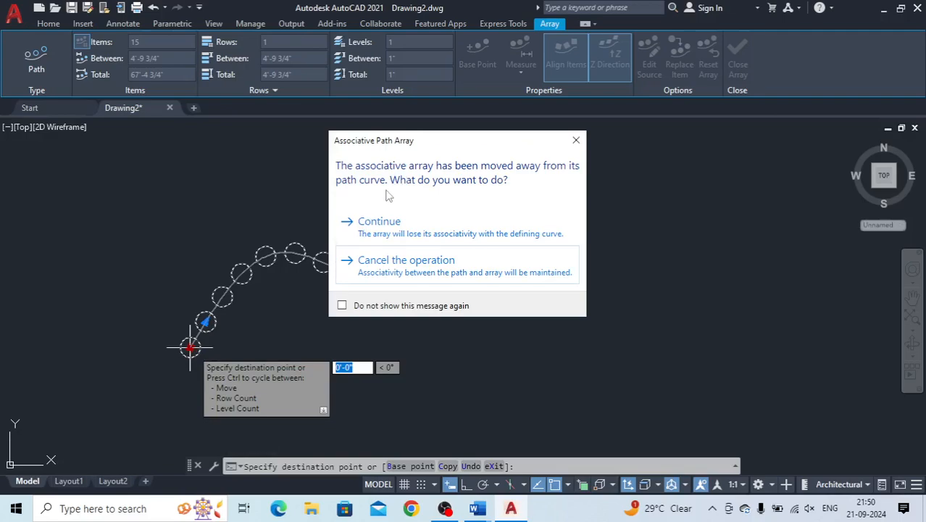
pyautogui.click(402, 226)
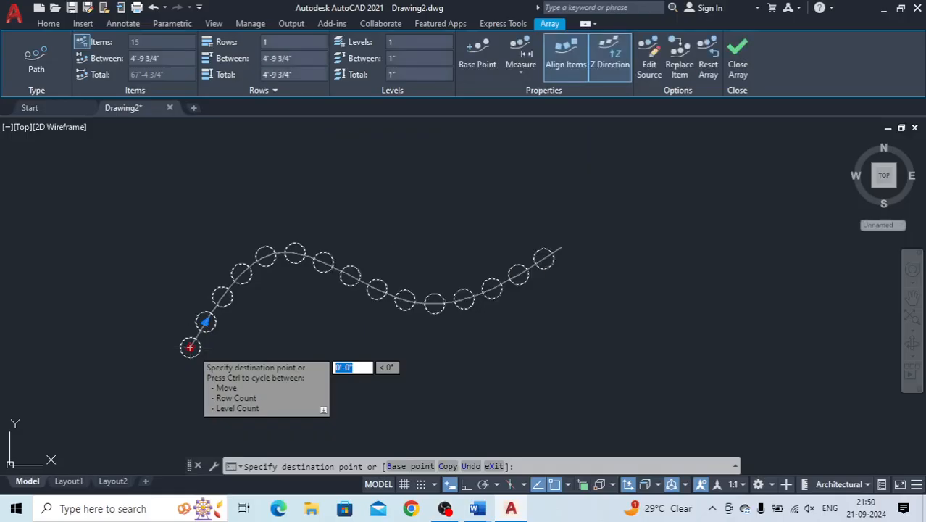
pyautogui.click(206, 319)
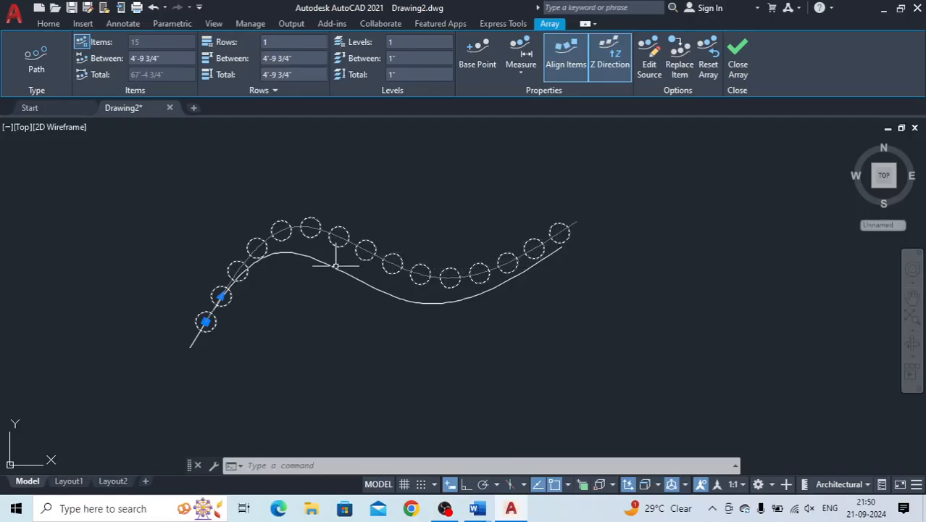
pyautogui.hotkey('ctrl', 'z')
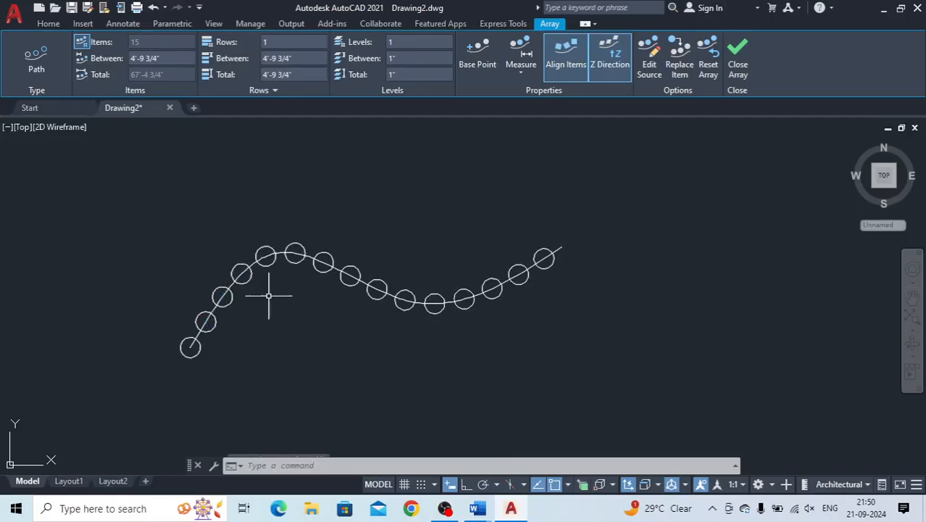
# Stretch the path array's item spacing to about 12'-10" with its spacing grip and deselect the array
pyautogui.click(189, 342)
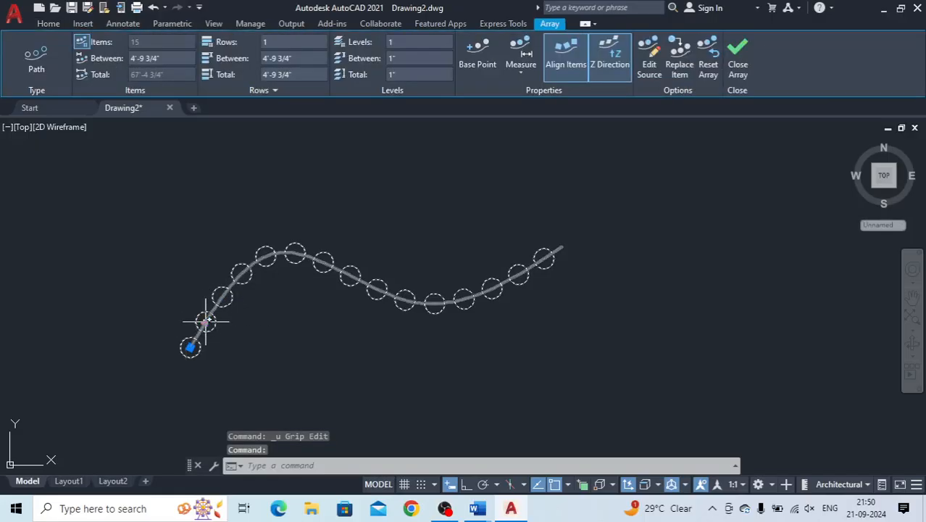
pyautogui.click(205, 321)
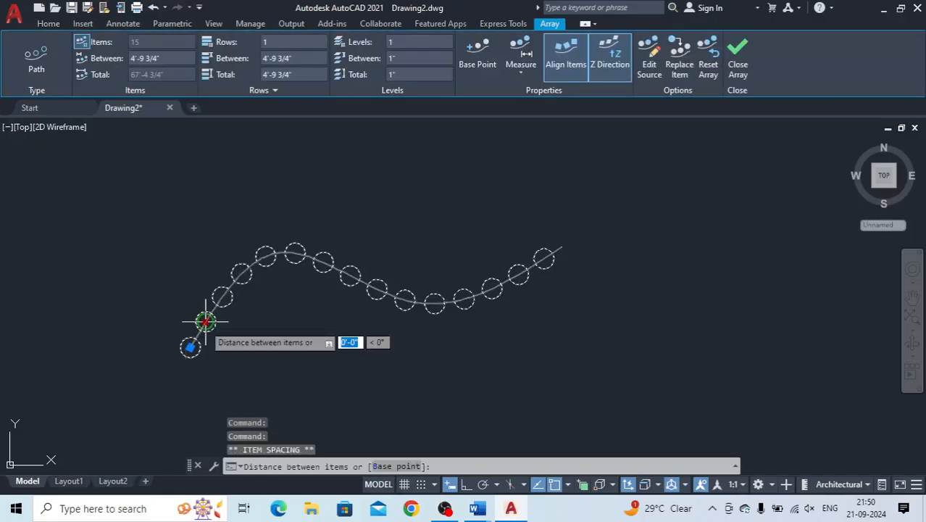
pyautogui.click(241, 280)
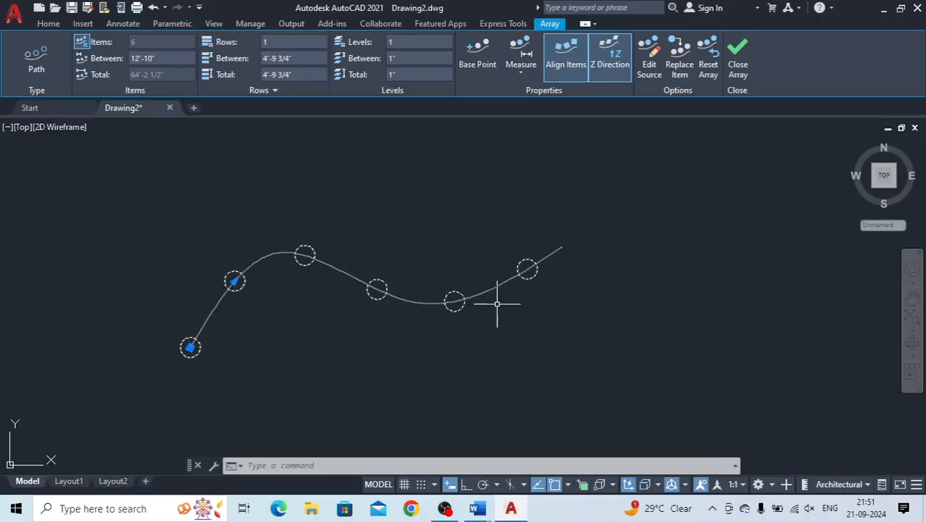
pyautogui.press('Escape')
pyautogui.press('Escape')
pyautogui.press('Escape')
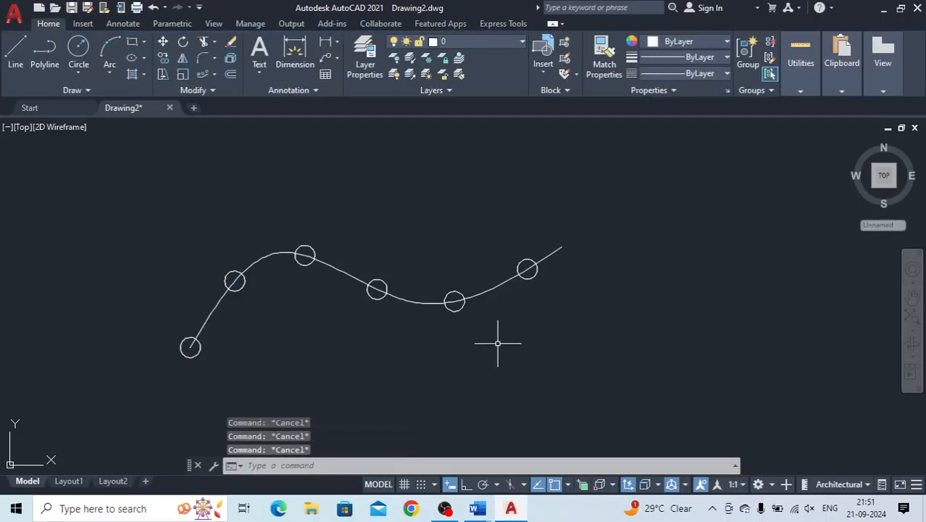
# Erase the spline and the arrayed circles from the drawing
pyautogui.hotkey('ctrl', 'a')
pyautogui.press('Delete')
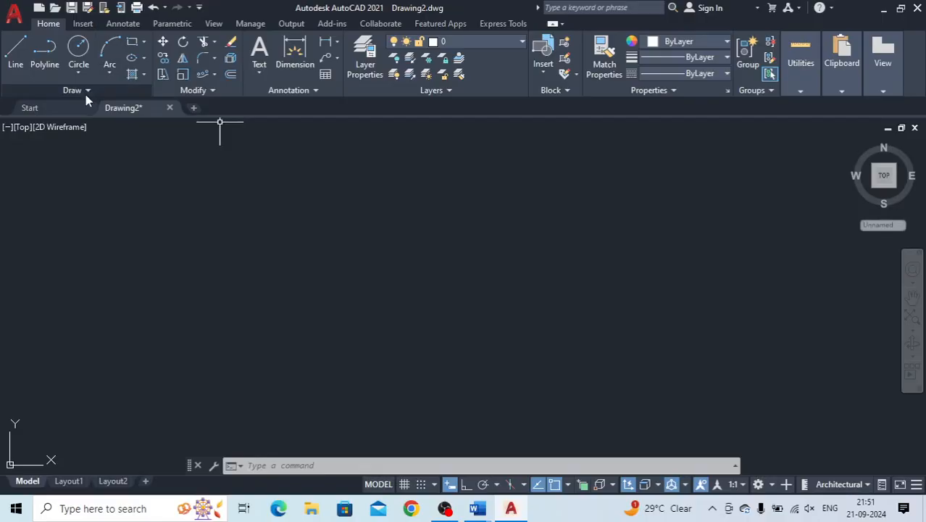
pyautogui.click(214, 76)
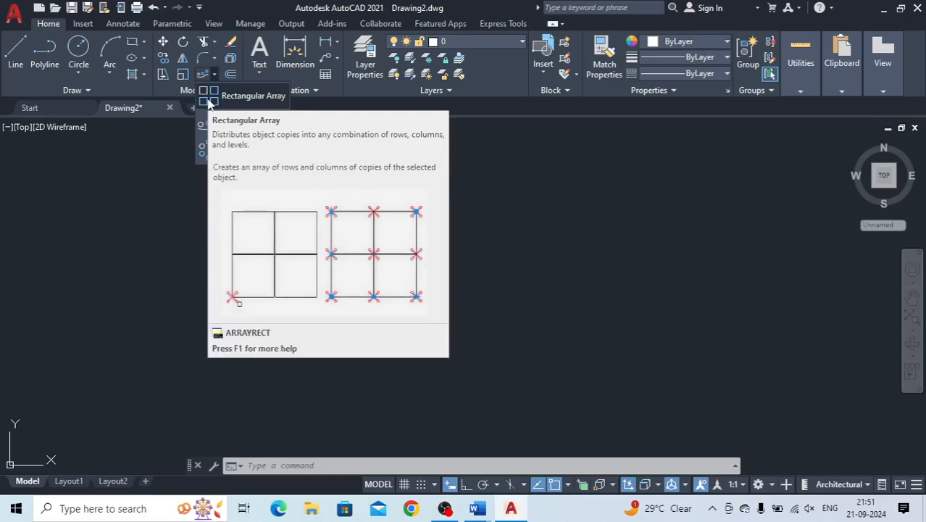
pyautogui.click(86, 91)
pyautogui.click(86, 91)
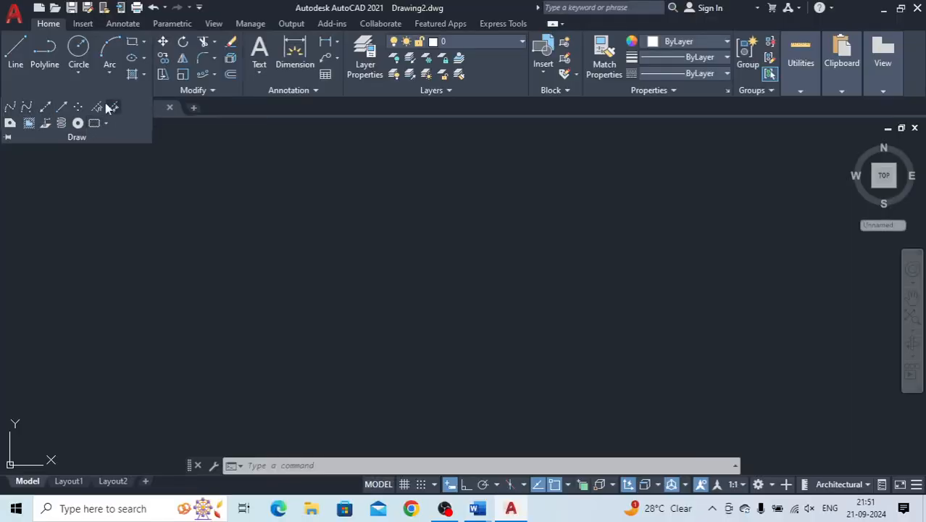
# Draw a horizontal line 50' long in the upper part of the drawing area with Ortho mode on
pyautogui.click(20, 59)
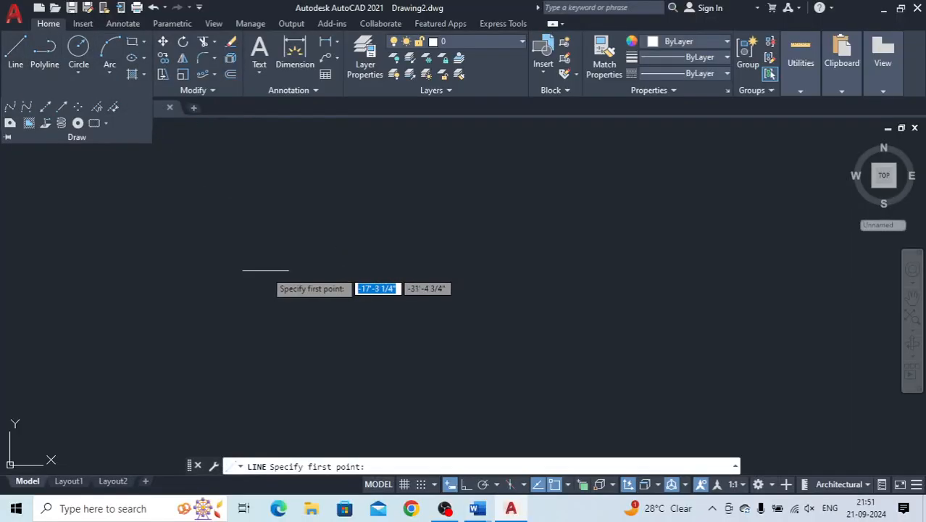
pyautogui.click(265, 205)
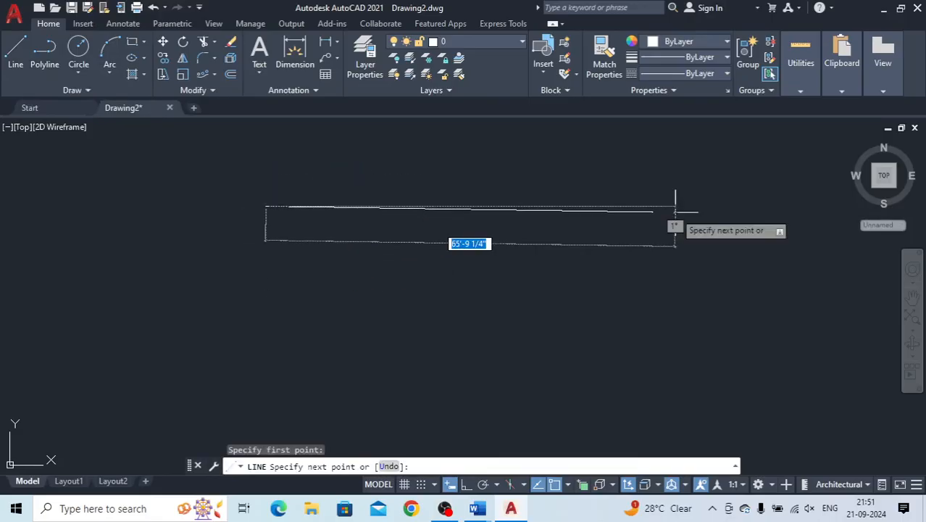
pyautogui.press('F8')
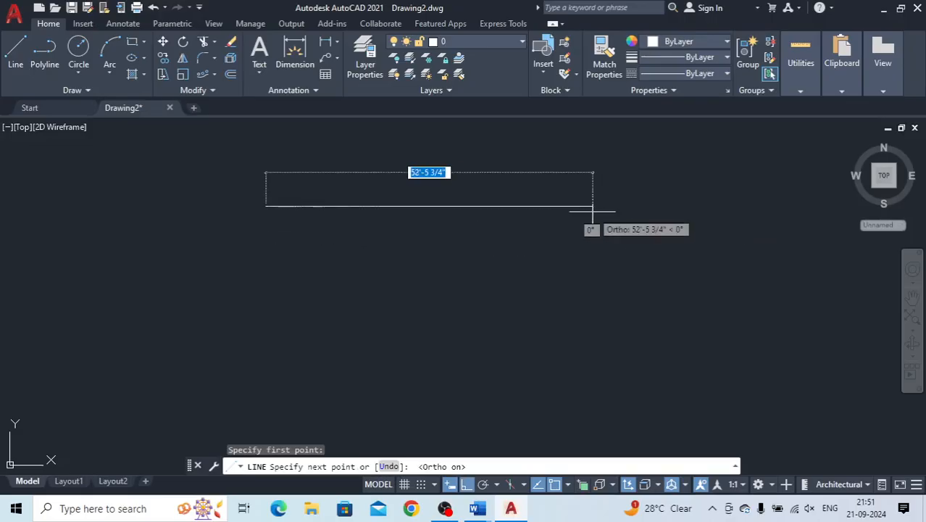
pyautogui.write('5')
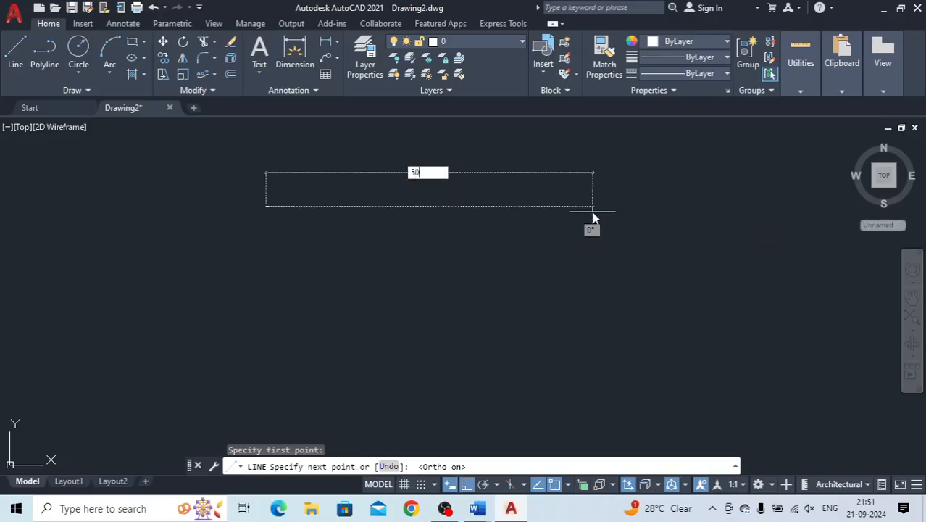
pyautogui.write('0')
pyautogui.press('Return')
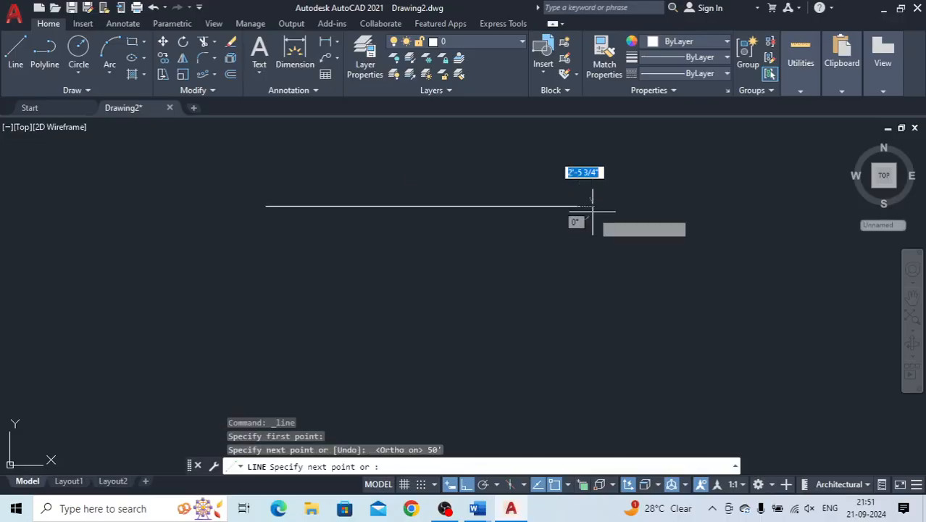
pyautogui.press('Return')
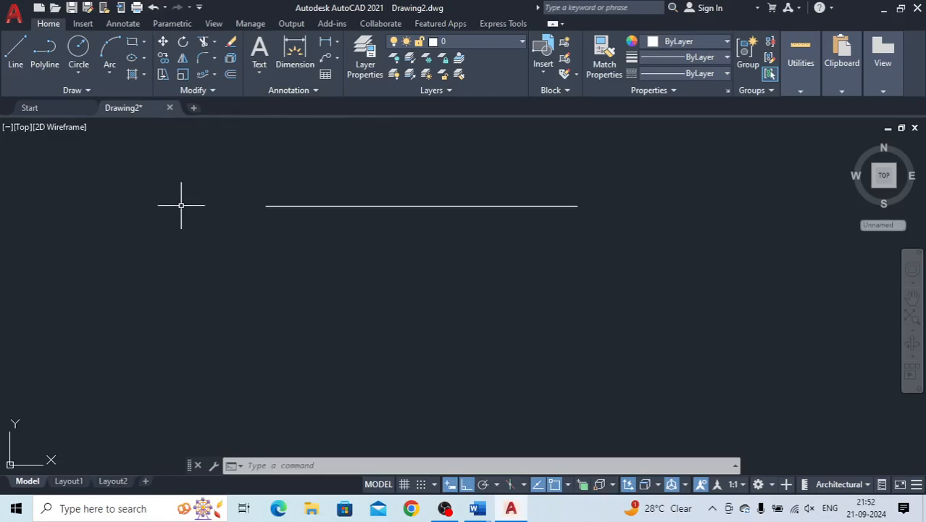
pyautogui.write('DIVIDE')
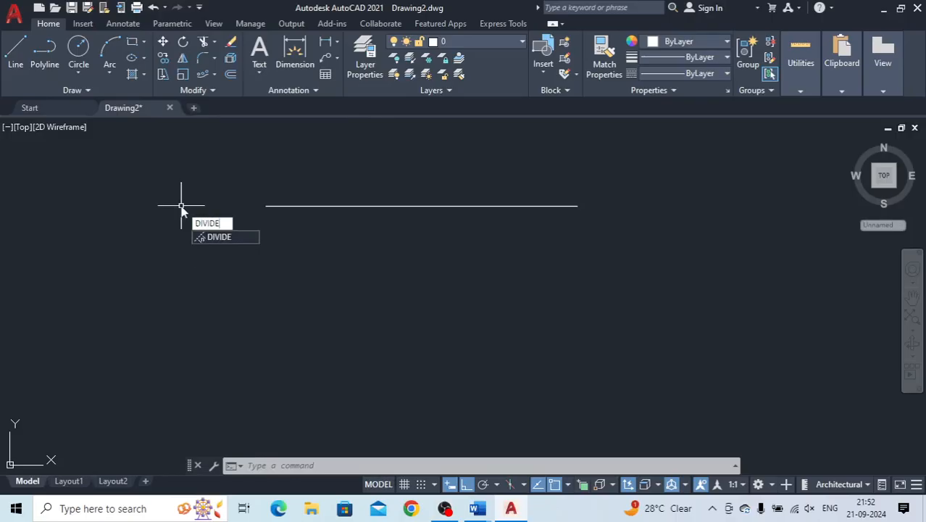
pyautogui.press('Escape')
pyautogui.press('Escape')
# Divide the 50' horizontal line into 5 equal segments with the Divide command
pyautogui.click(87, 90)
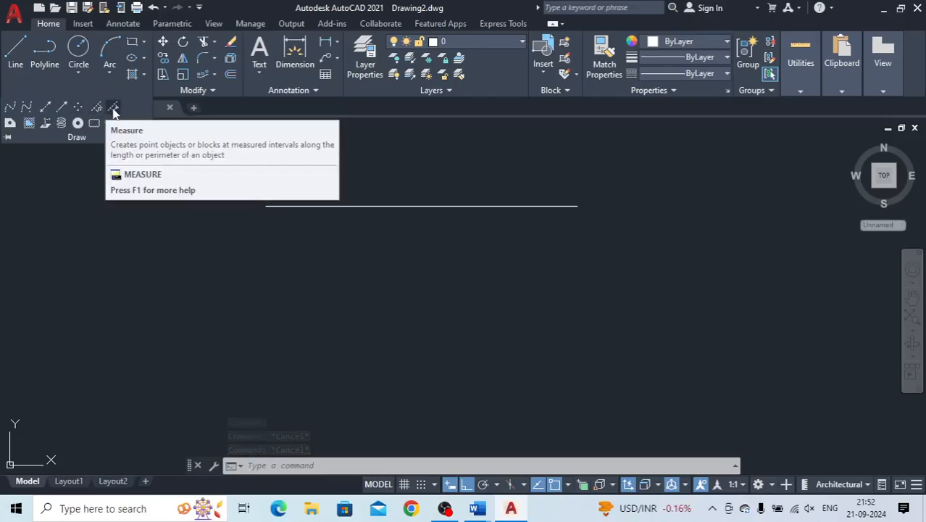
pyautogui.click(94, 108)
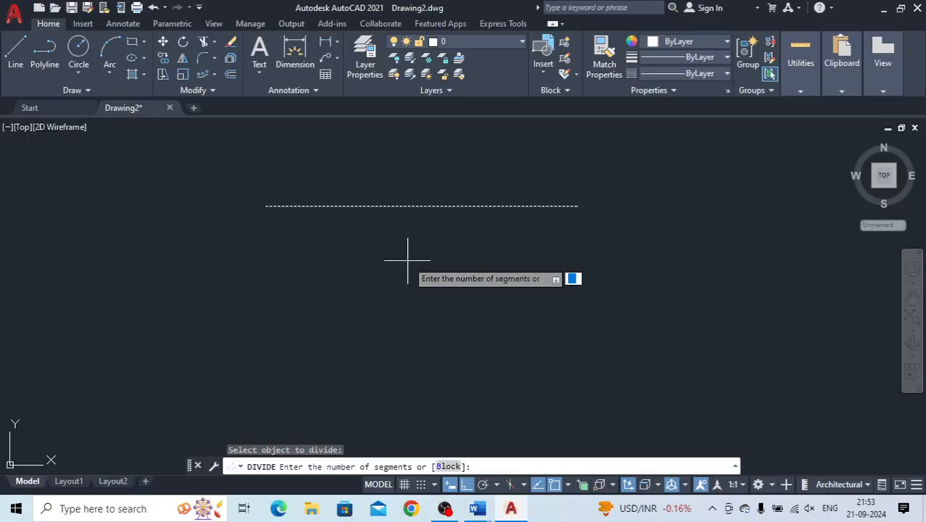
pyautogui.write('5')
pyautogui.press('Return')
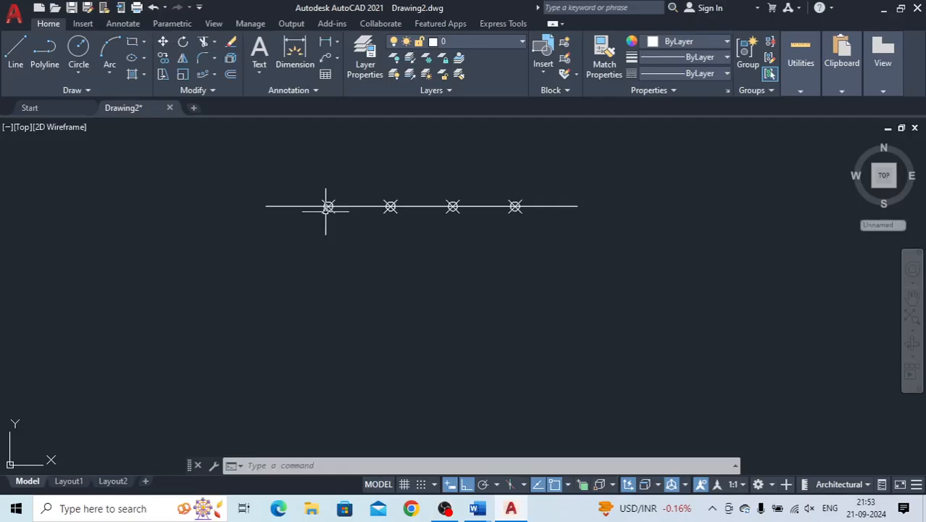
# Dimension the first segment from the line's left endpoint to the first division point, placing the dimension below the line
pyautogui.moveTo(329, 207)
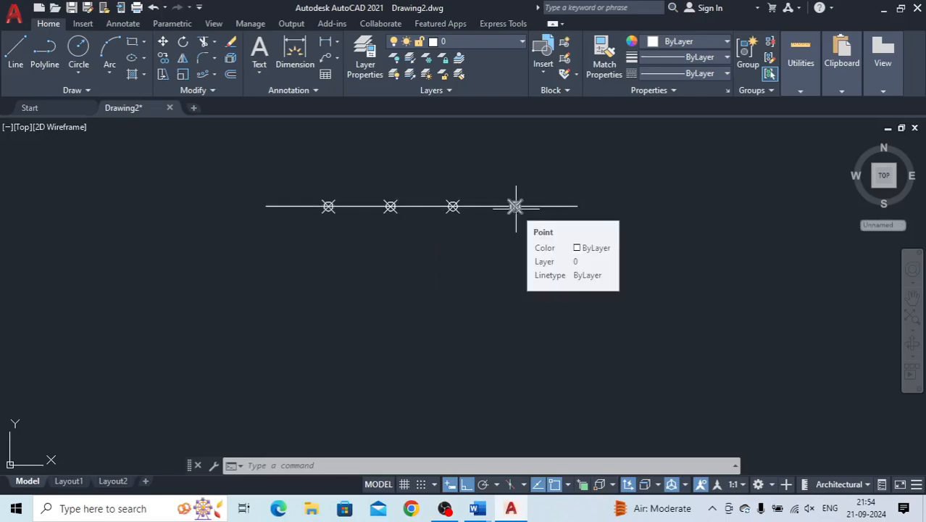
pyautogui.click(297, 51)
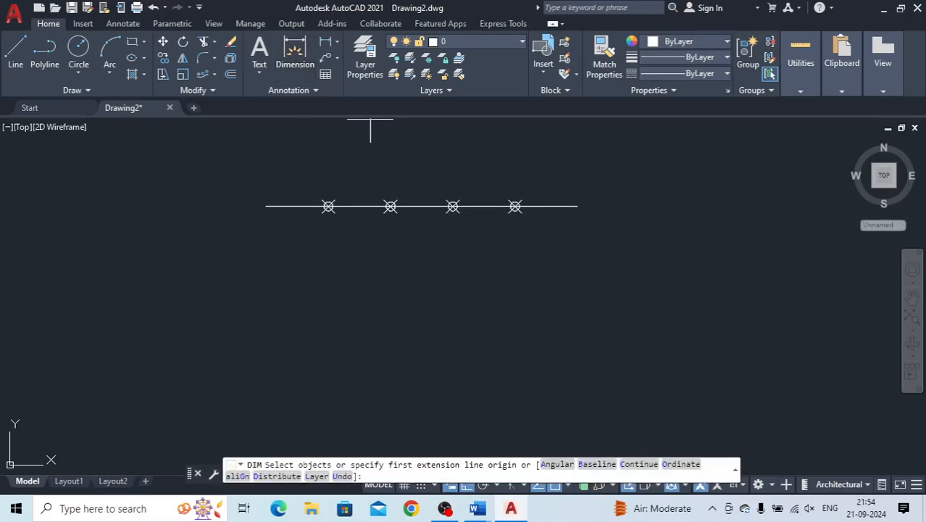
pyautogui.click(266, 206)
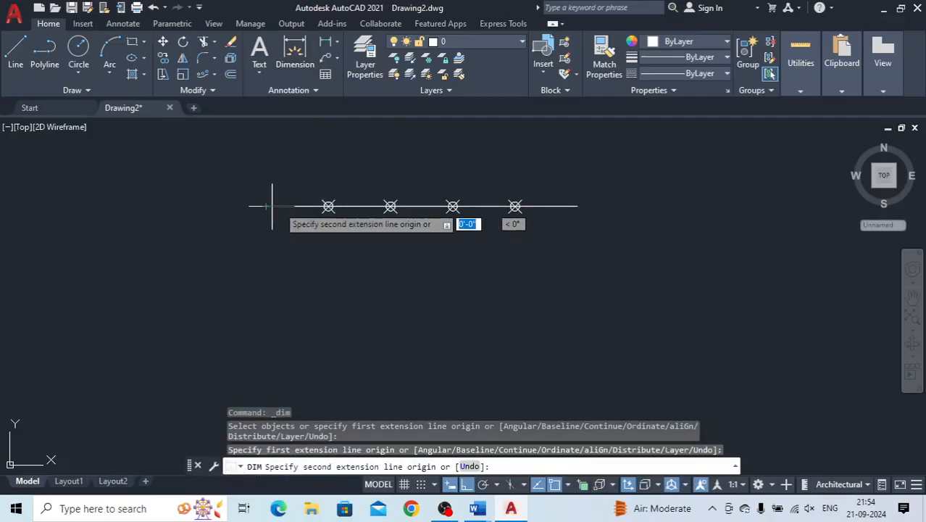
pyautogui.click(329, 206)
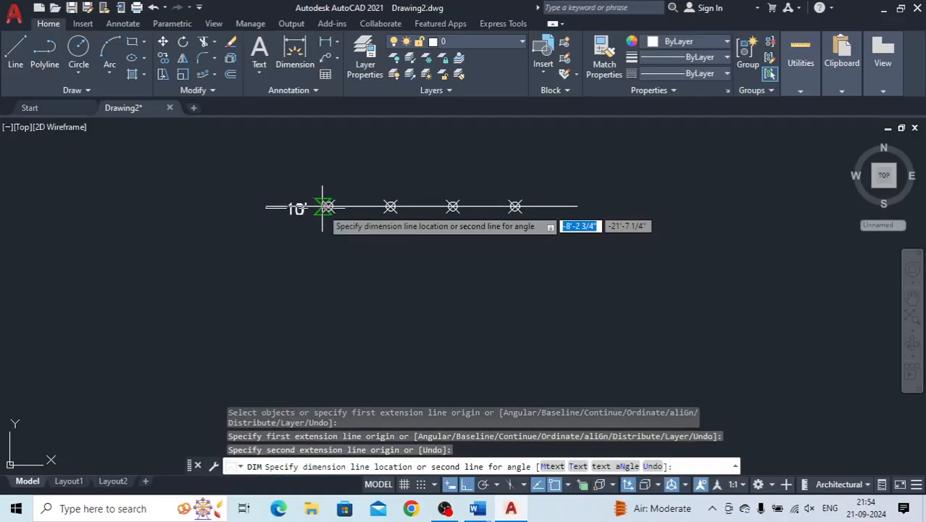
pyautogui.click(322, 268)
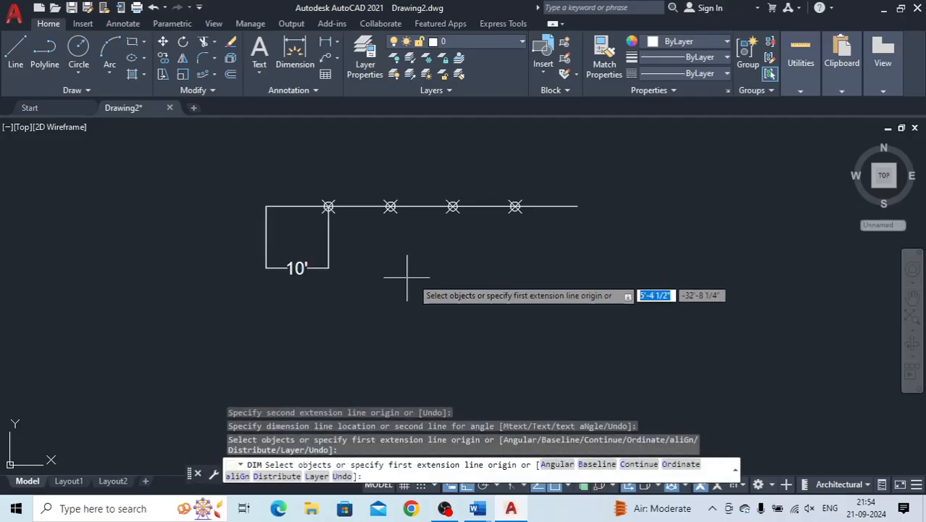
pyautogui.press('Escape')
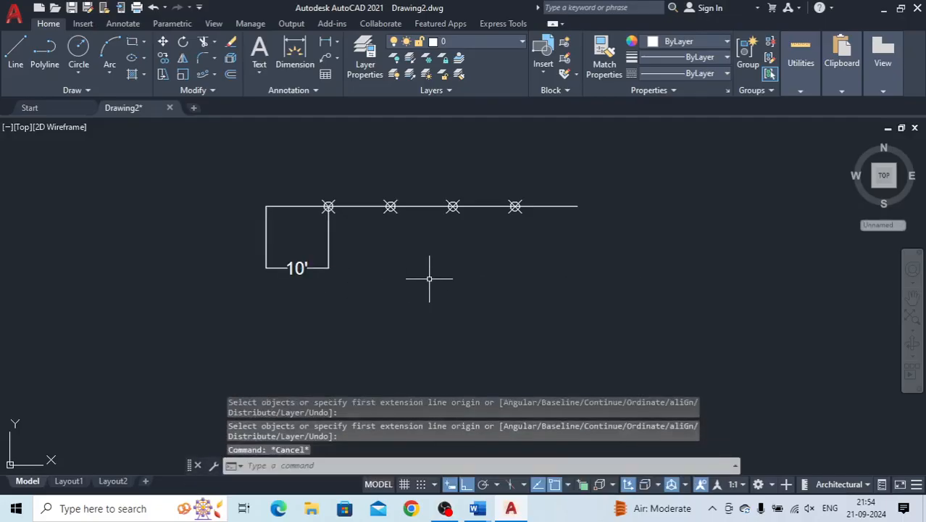
pyautogui.press('Escape')
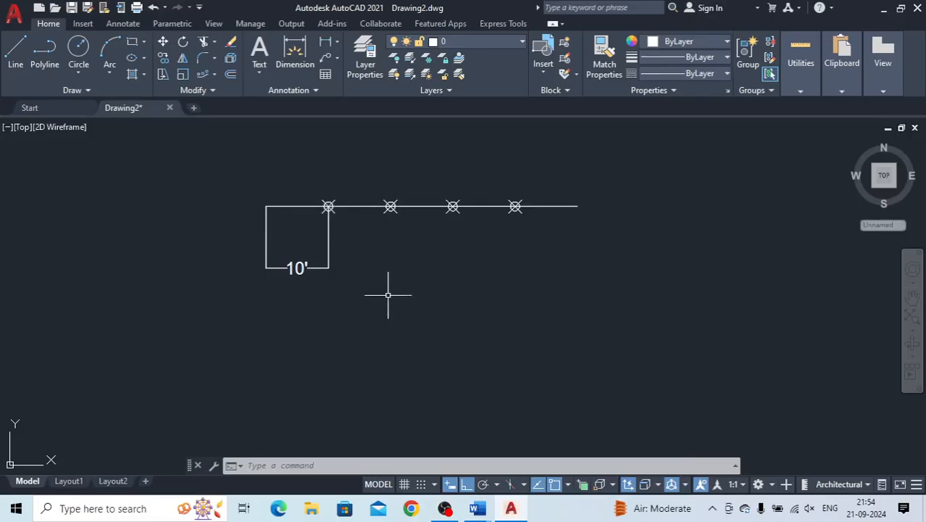
# Change the point style with DDPTYPE to the plus cross inside a combined circle and square
pyautogui.write('ddp')
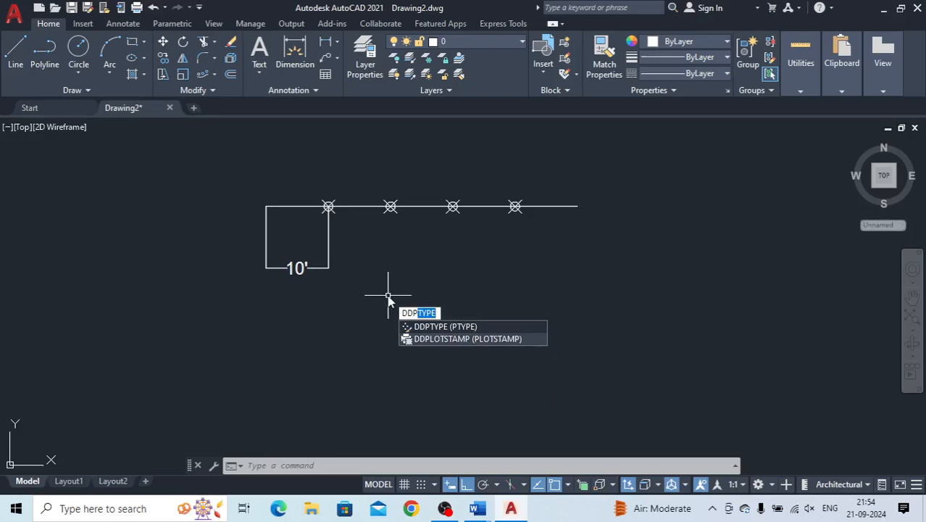
pyautogui.press('Return')
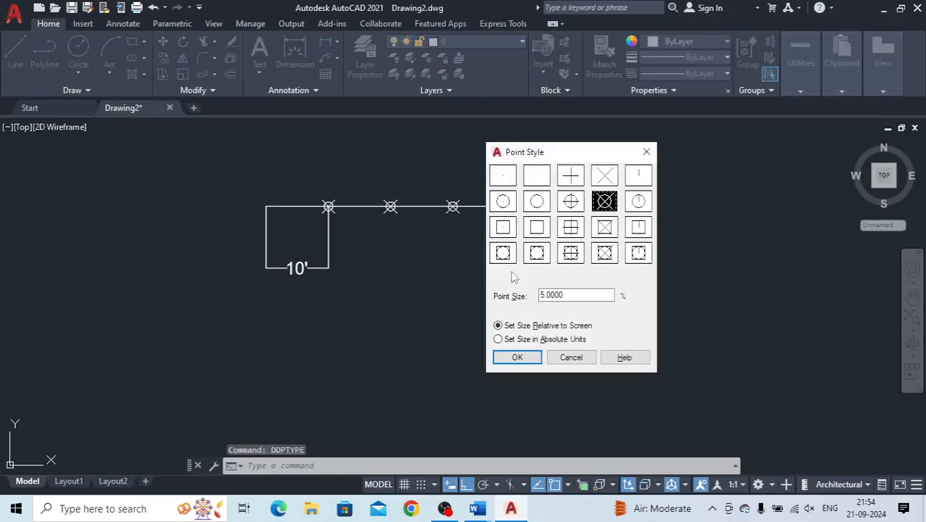
pyautogui.click(506, 181)
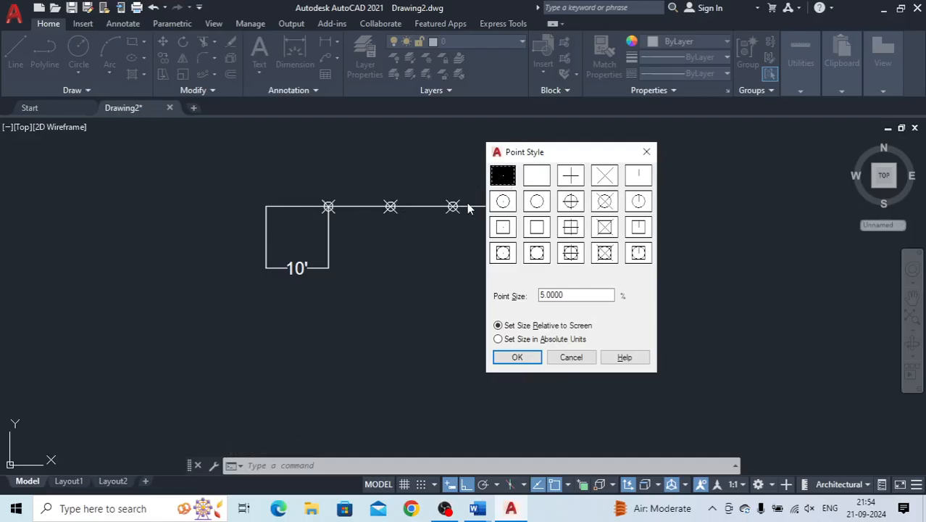
pyautogui.click(571, 205)
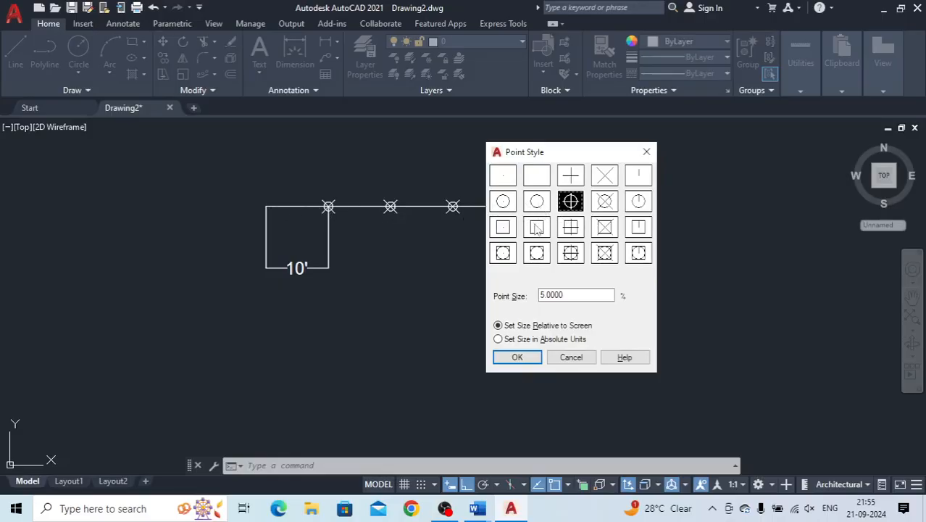
pyautogui.click(505, 254)
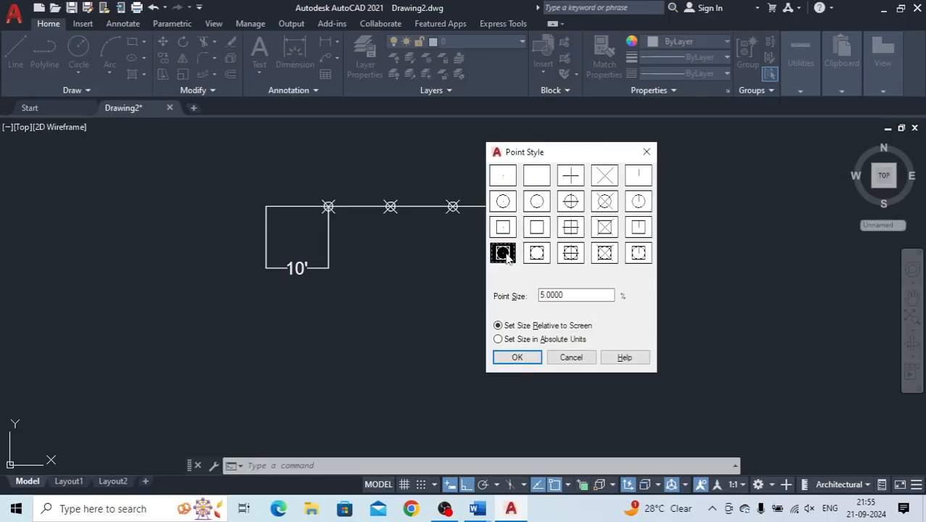
pyautogui.click(570, 254)
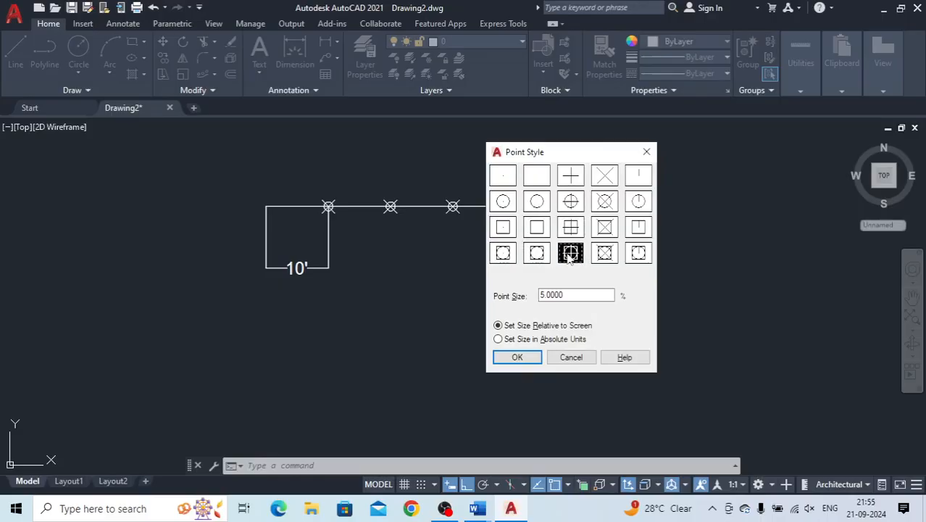
pyautogui.click(515, 358)
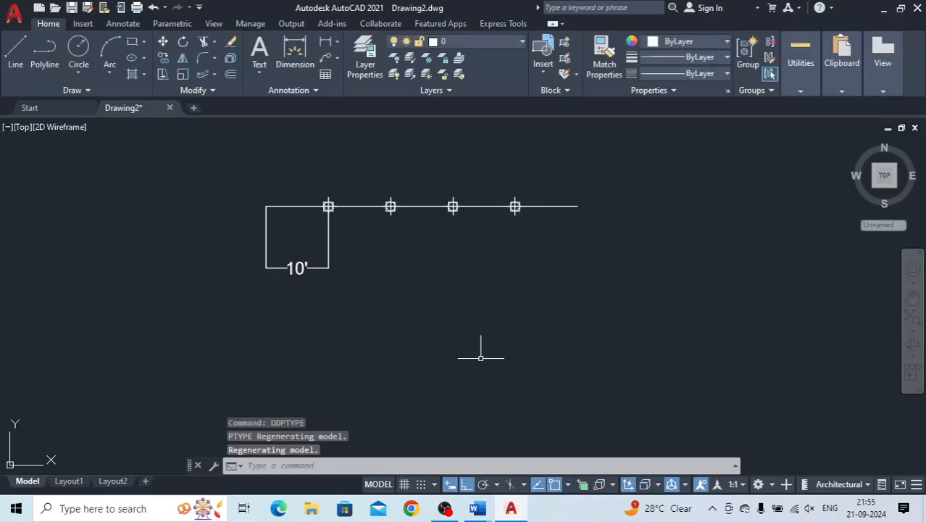
pyautogui.scroll(4, 360, 194)
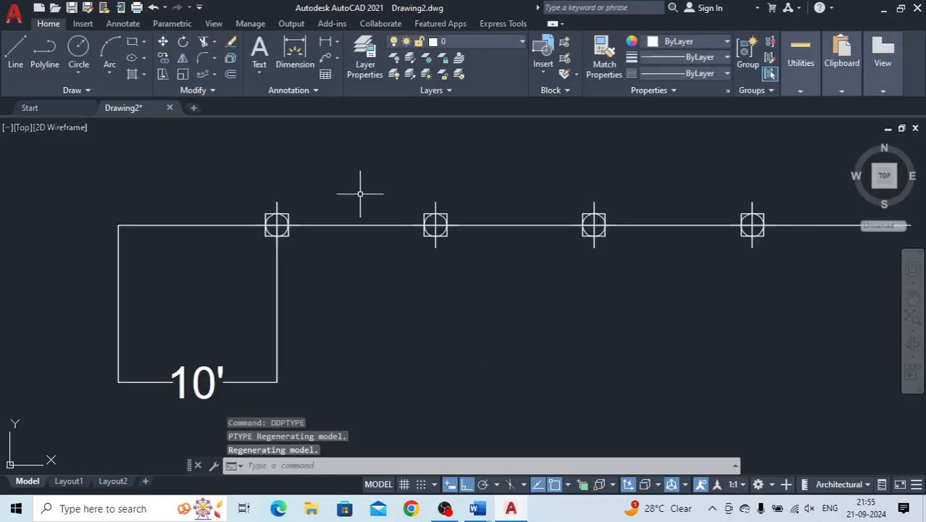
pyautogui.scroll(-4, 360, 193)
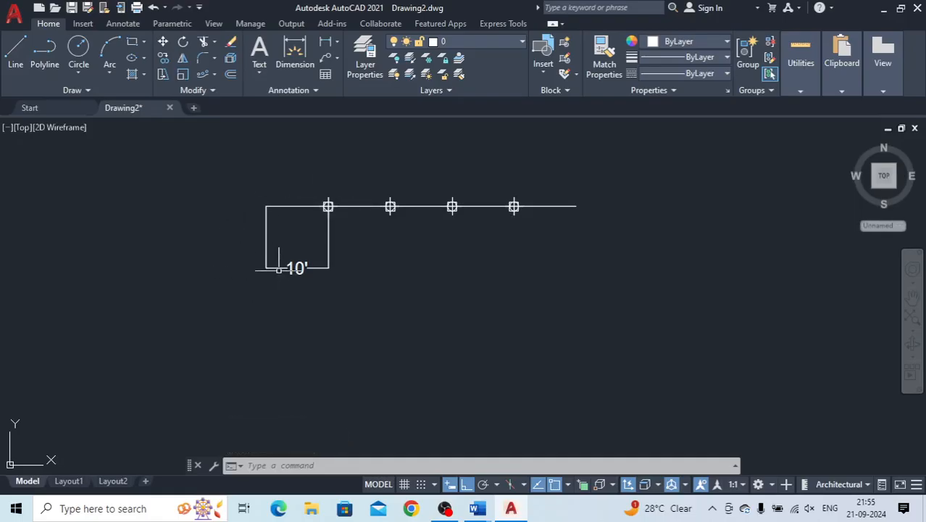
# Delete the linear dimension below the divided line and clear any remaining selection
pyautogui.click(327, 243)
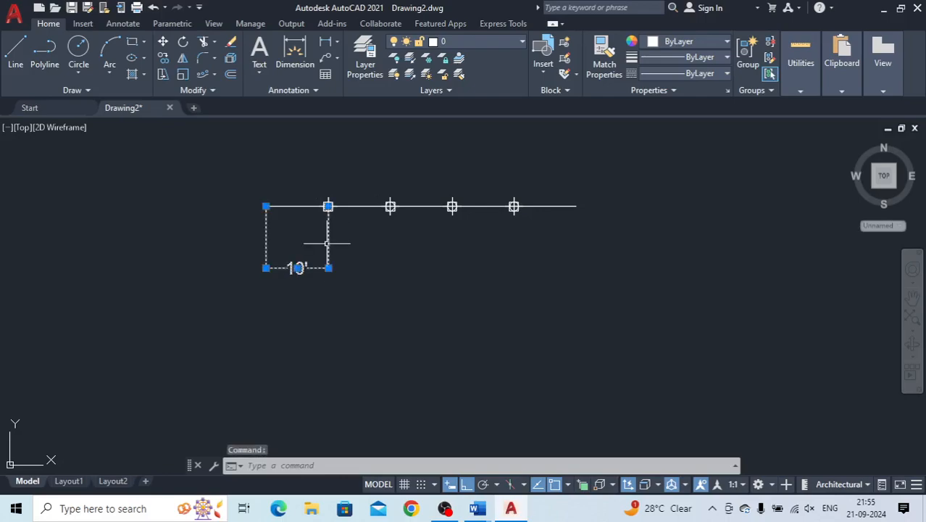
pyautogui.press('Delete')
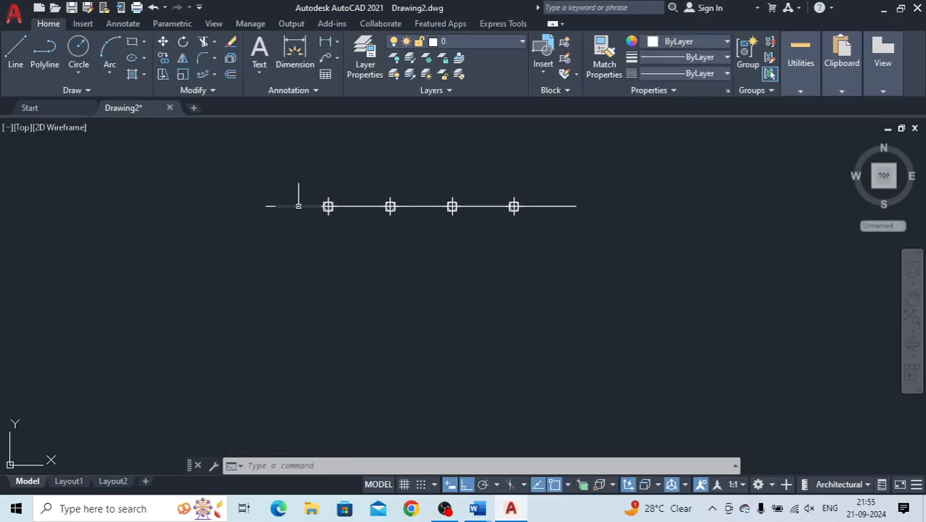
pyautogui.moveTo(262, 176)
pyautogui.mouseDown()
pyautogui.moveTo(436, 158)
pyautogui.moveTo(597, 207)
pyautogui.moveTo(376, 262)
pyautogui.moveTo(259, 274)
pyautogui.mouseUp()
pyautogui.press('Escape')
pyautogui.press('Escape')
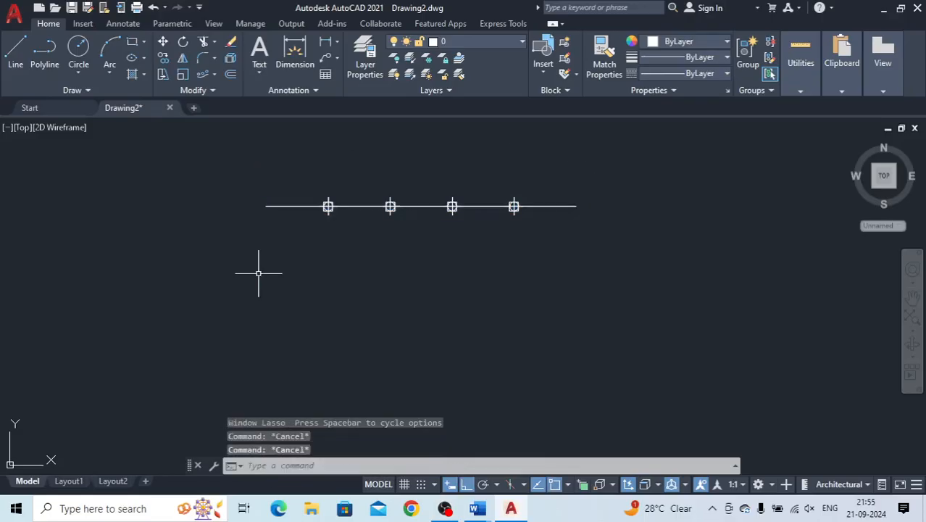
# Draw a second horizontal line 50' long below the divided line, starting beneath its left end
pyautogui.click(23, 59)
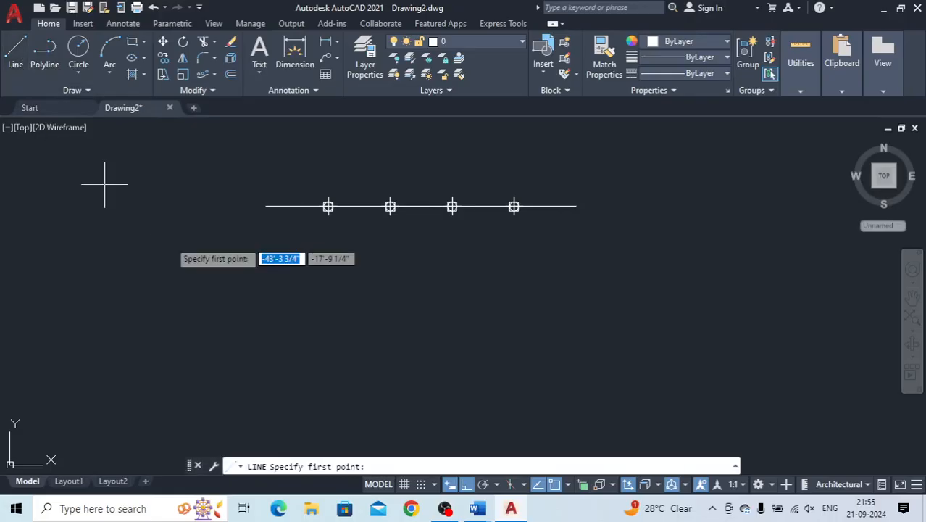
pyautogui.click(264, 300)
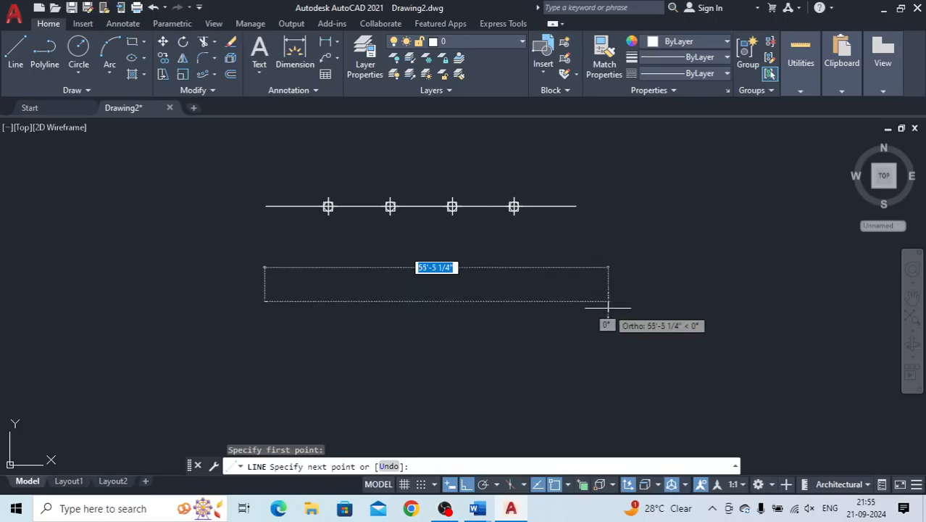
pyautogui.write('50')
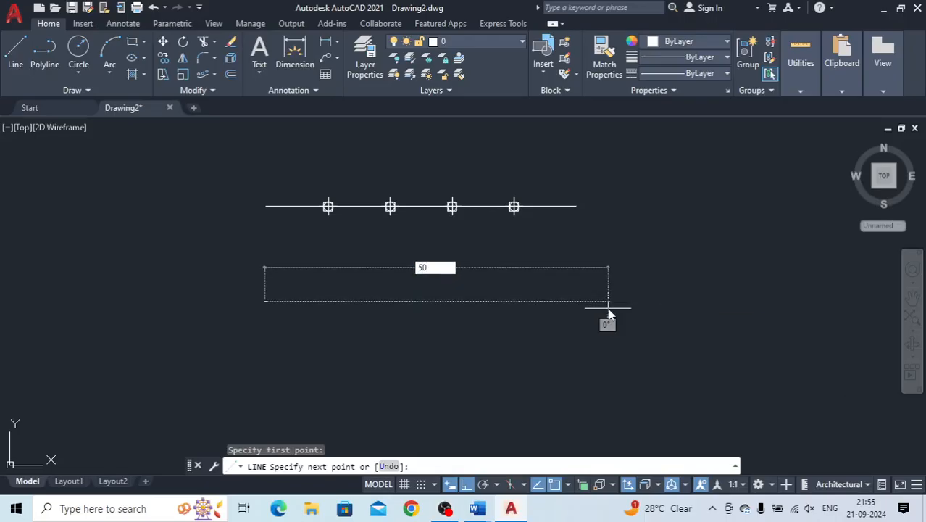
pyautogui.press('Return')
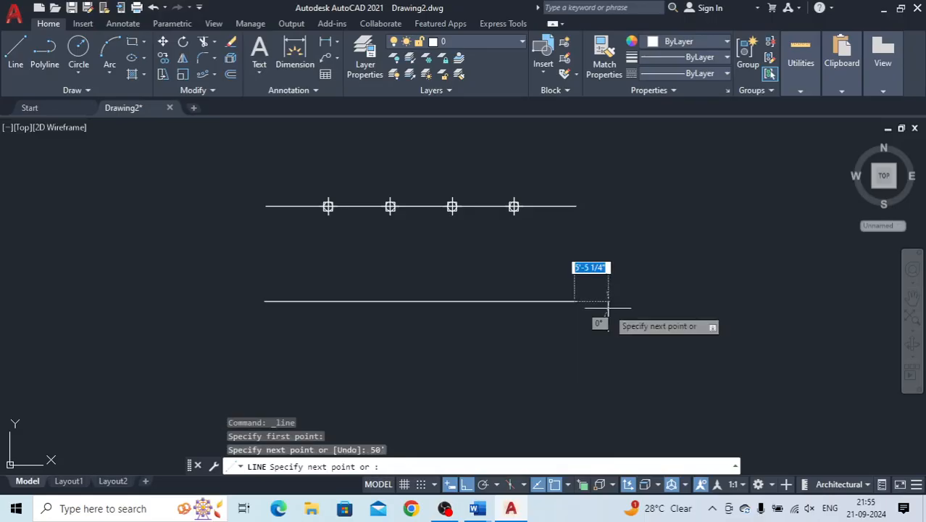
pyautogui.press('Return')
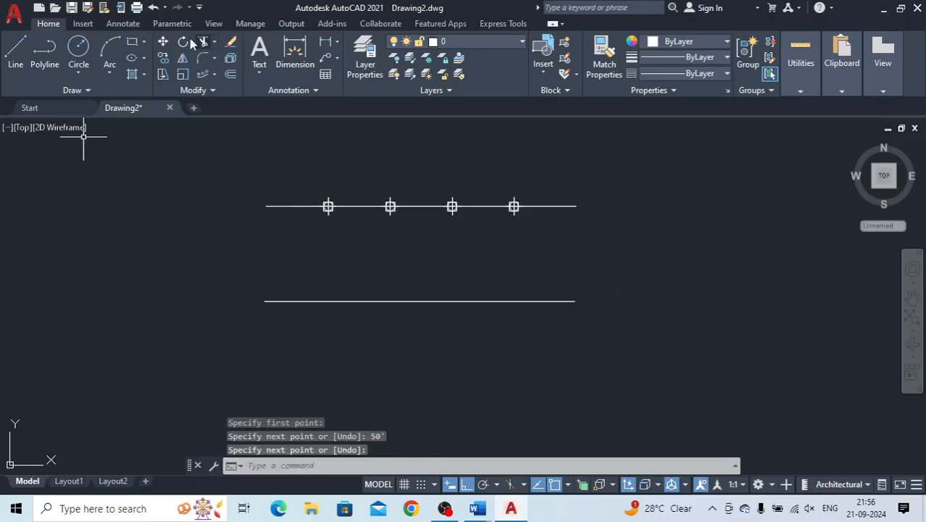
# Place points at 10' intervals along the lower line from its left end with the Measure command
pyautogui.click(88, 90)
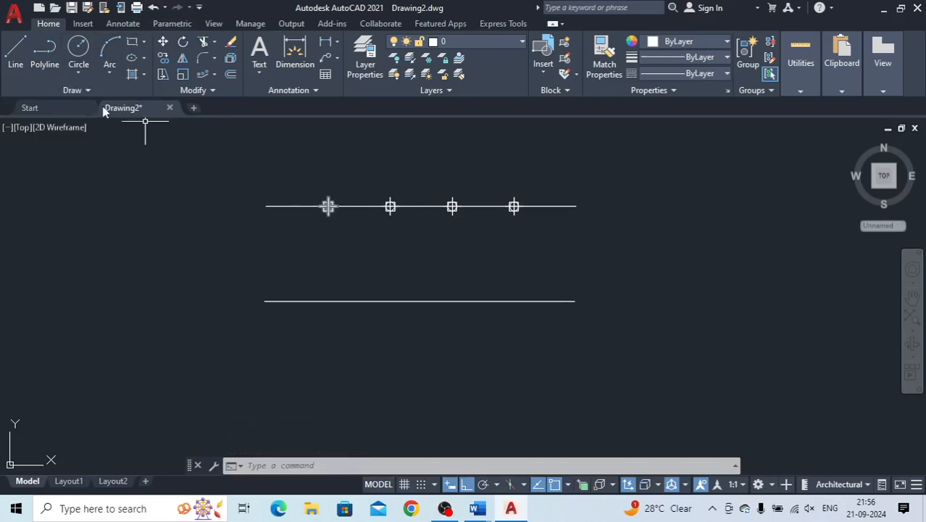
pyautogui.click(86, 91)
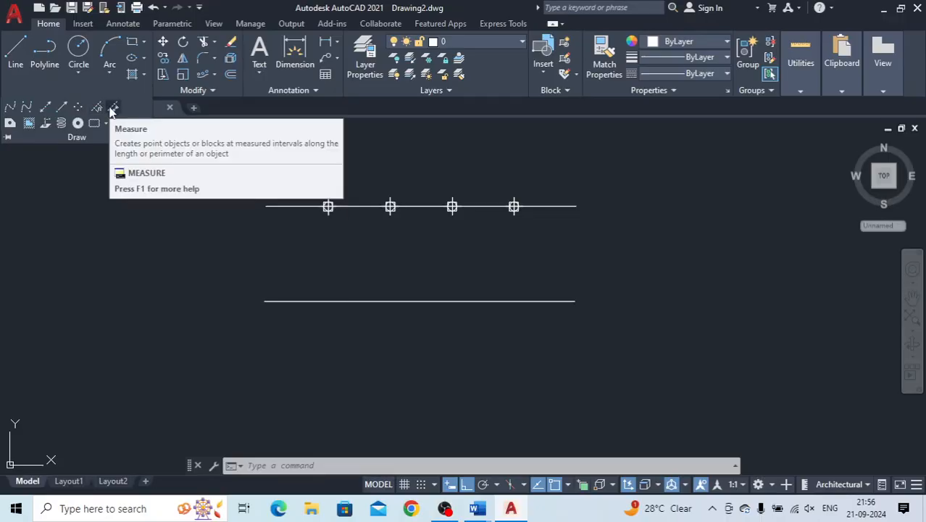
pyautogui.click(112, 108)
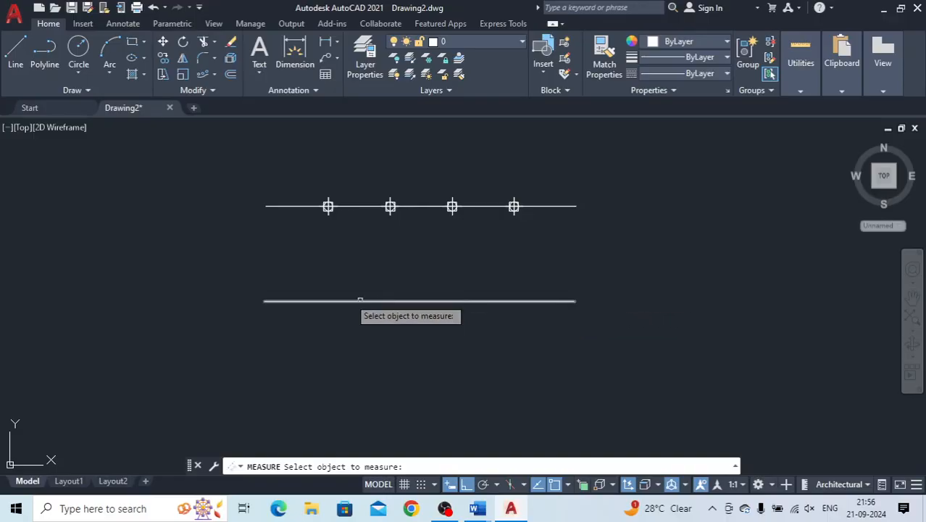
pyautogui.click(272, 302)
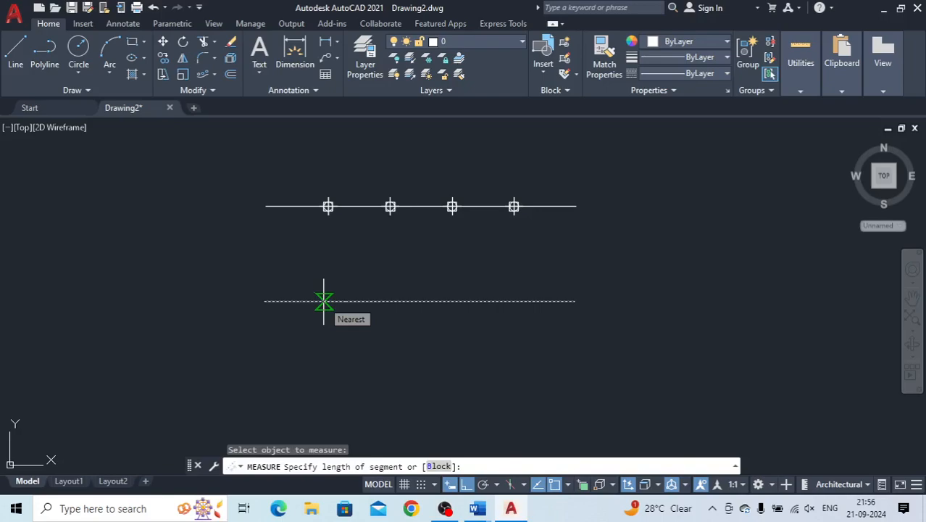
pyautogui.write('10')
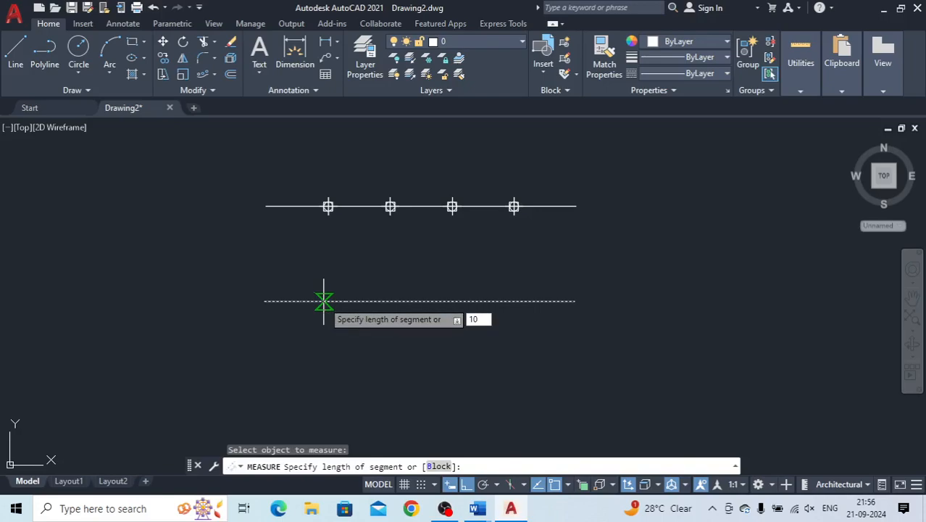
pyautogui.press('Return')
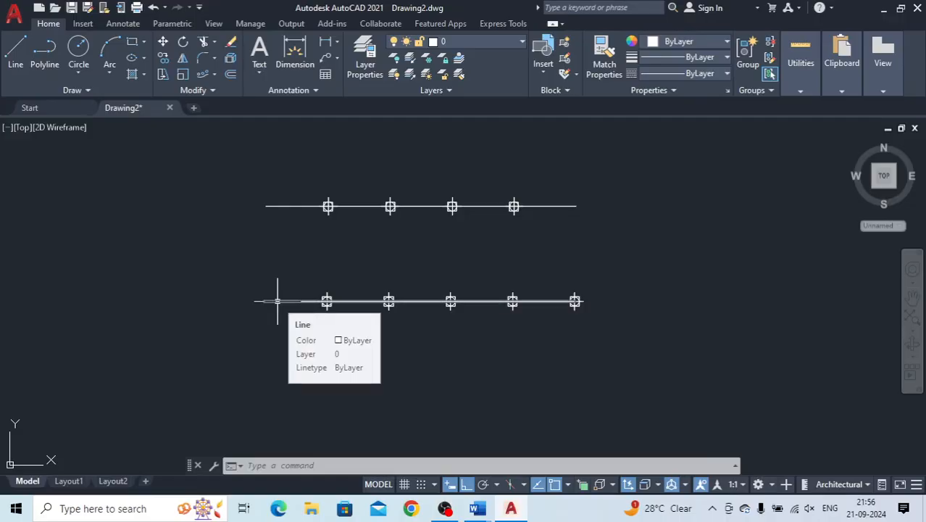
# Dimension the first interval of the lower line from its left end to the first point, placing the dimension below the line
pyautogui.click(295, 54)
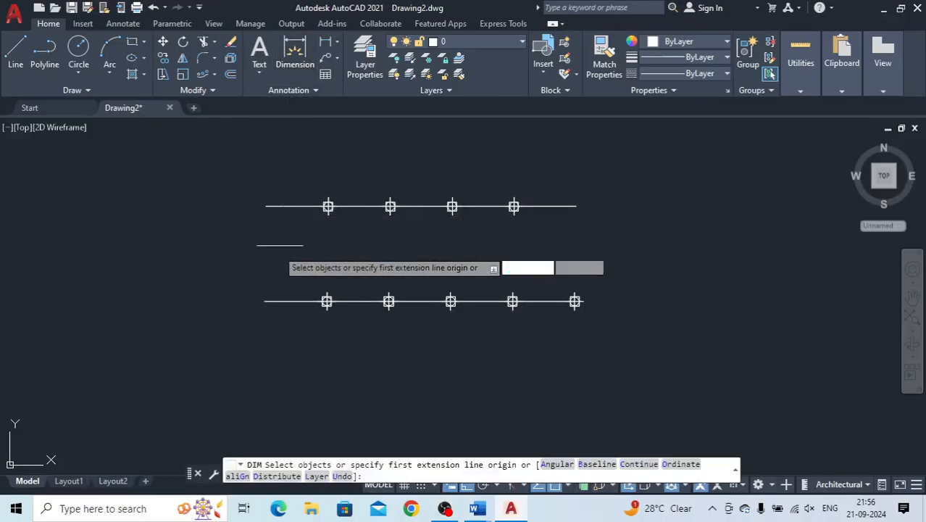
pyautogui.click(265, 301)
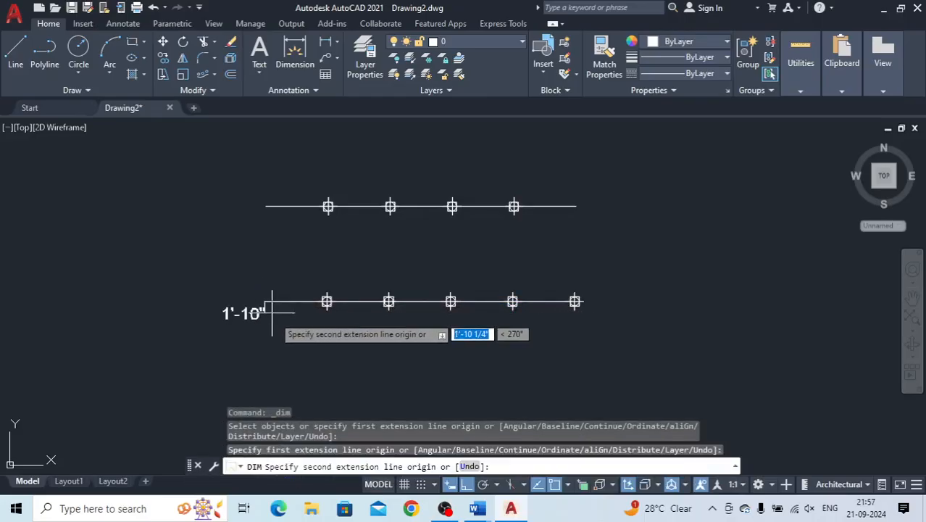
pyautogui.click(327, 301)
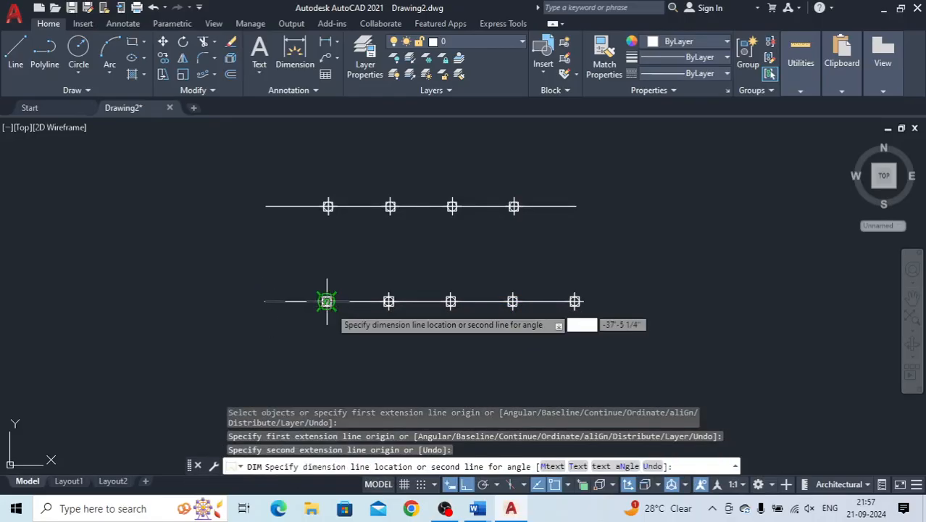
pyautogui.click(329, 341)
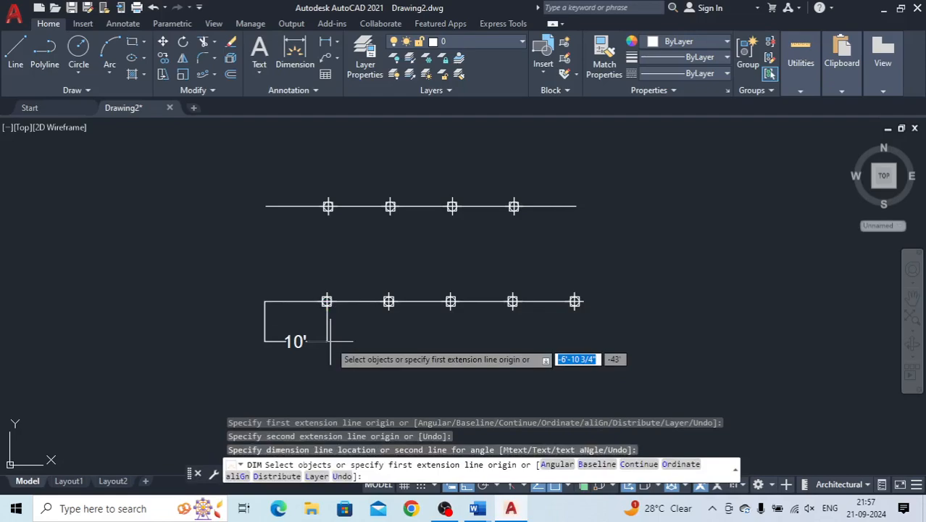
pyautogui.press('Return')
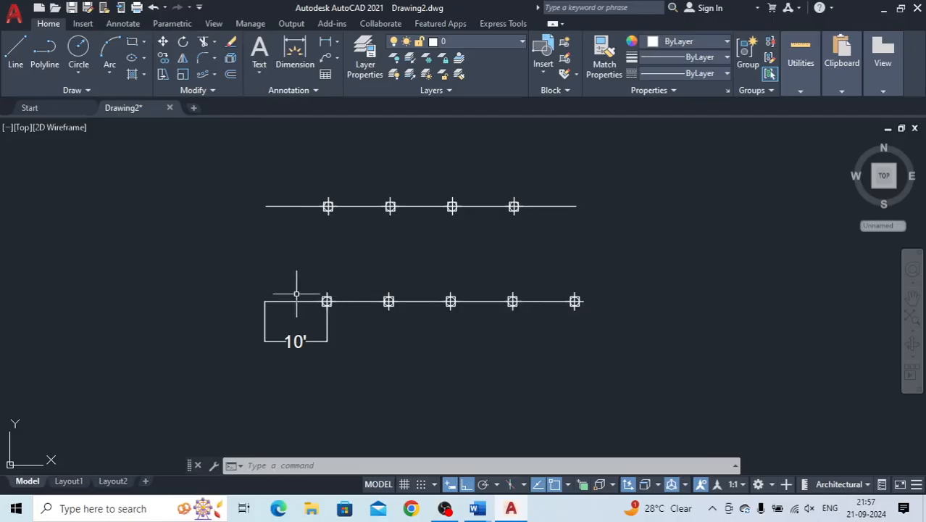
pyautogui.press('Escape')
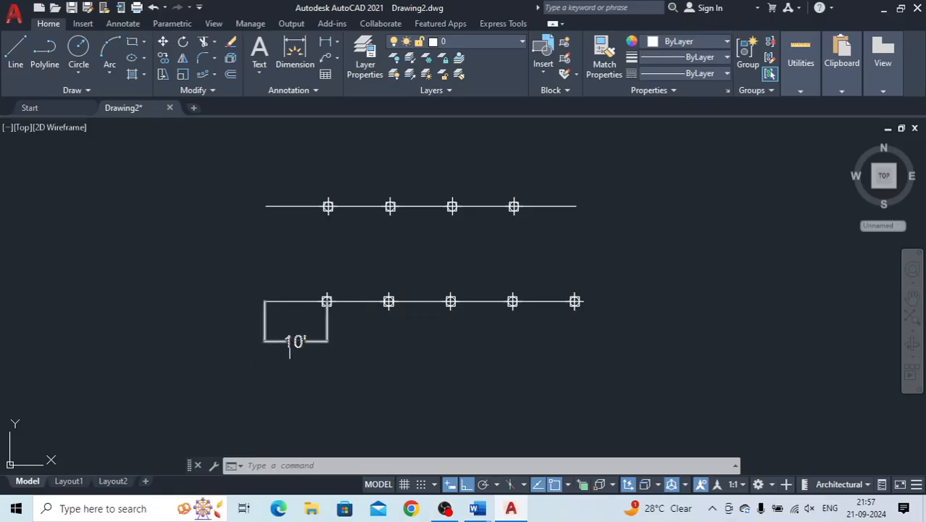
# Delete the dimension below the lower line's first interval
pyautogui.click(305, 341)
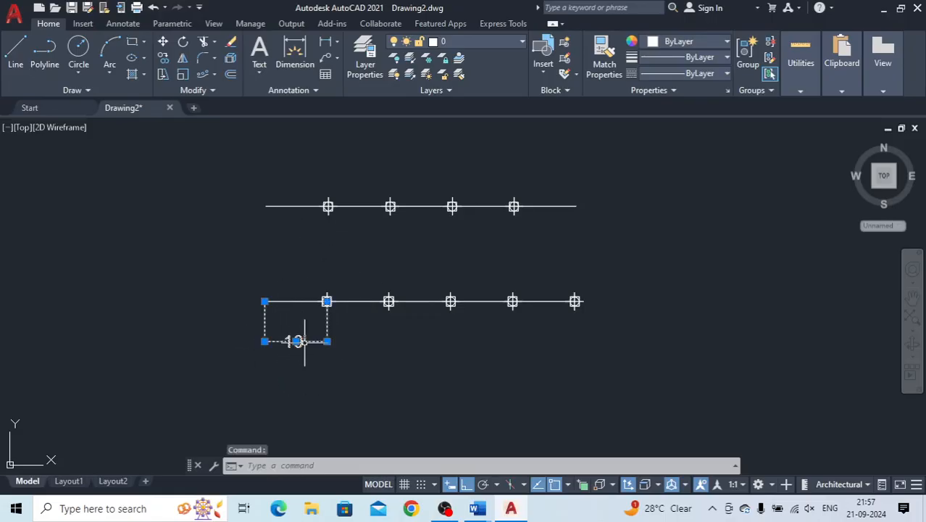
pyautogui.press('Delete')
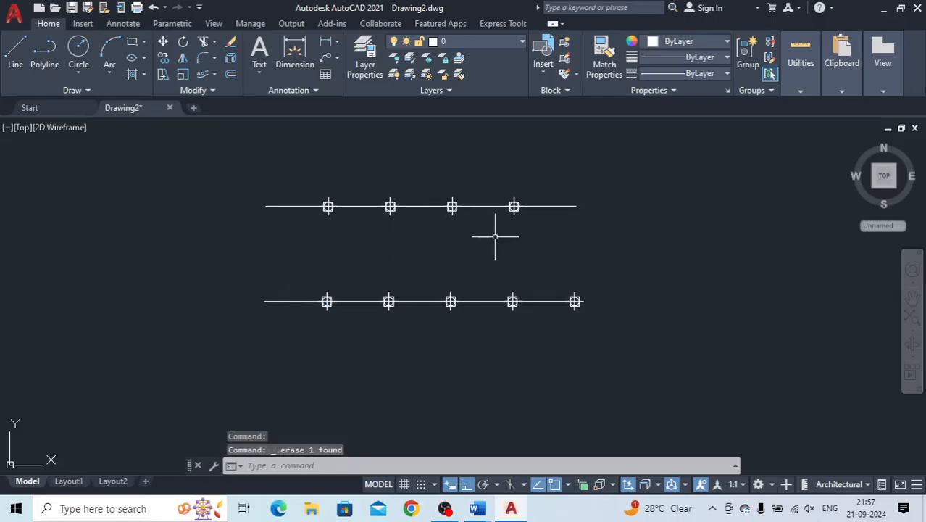